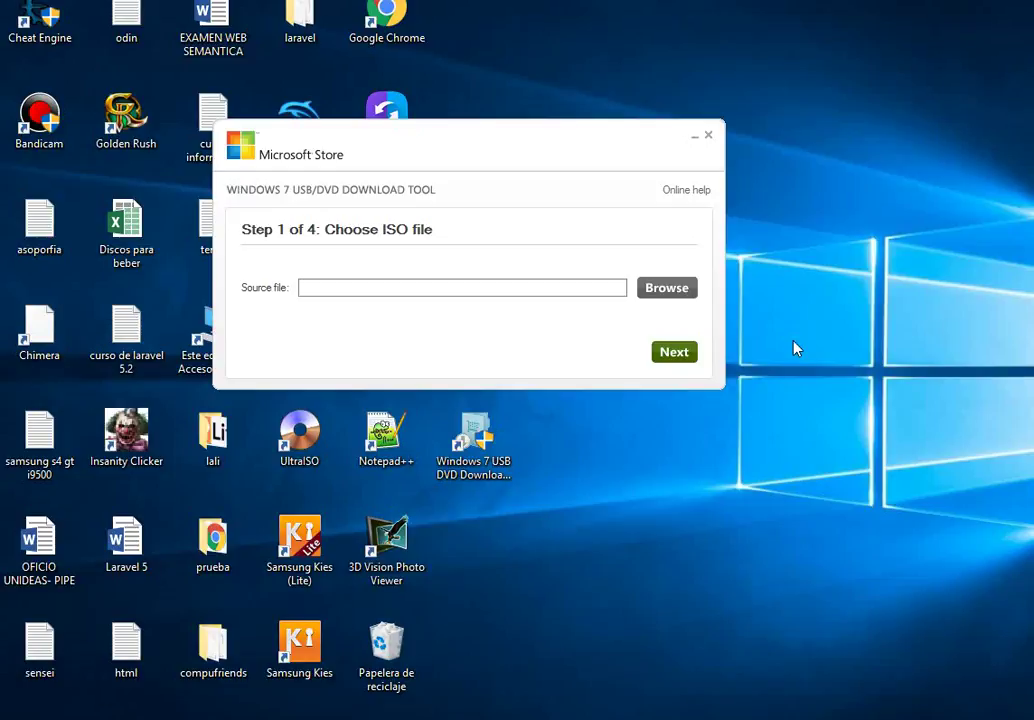
Step: Choose "win 10 pro autoarracable" from E:\isos\windows 10 as the source ISO file
click(674, 291)
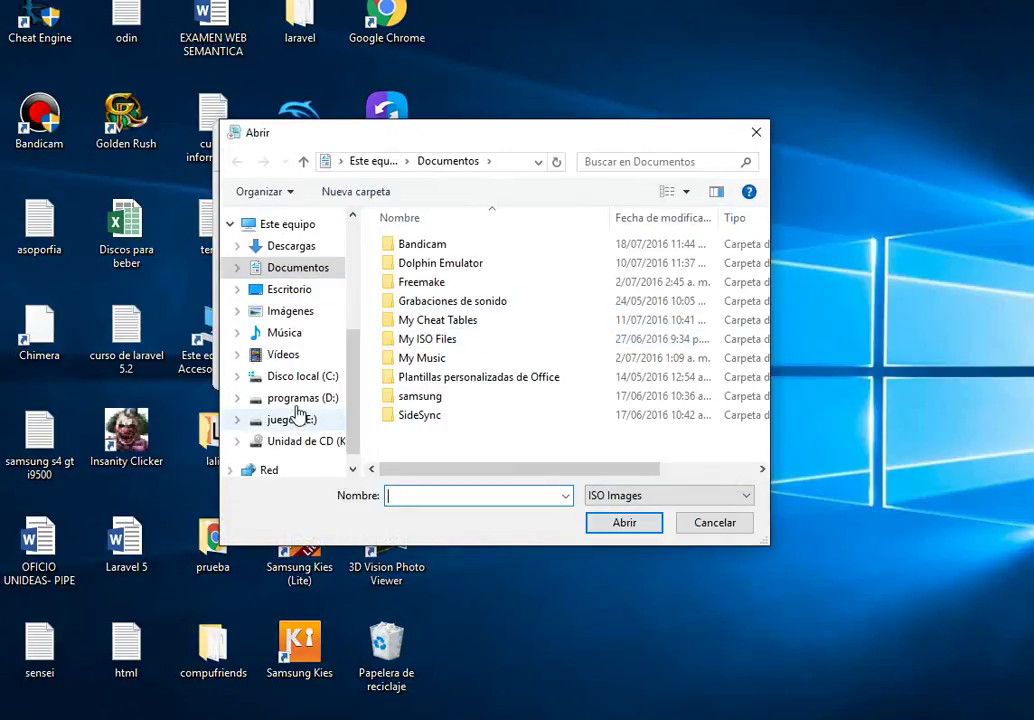
click(291, 424)
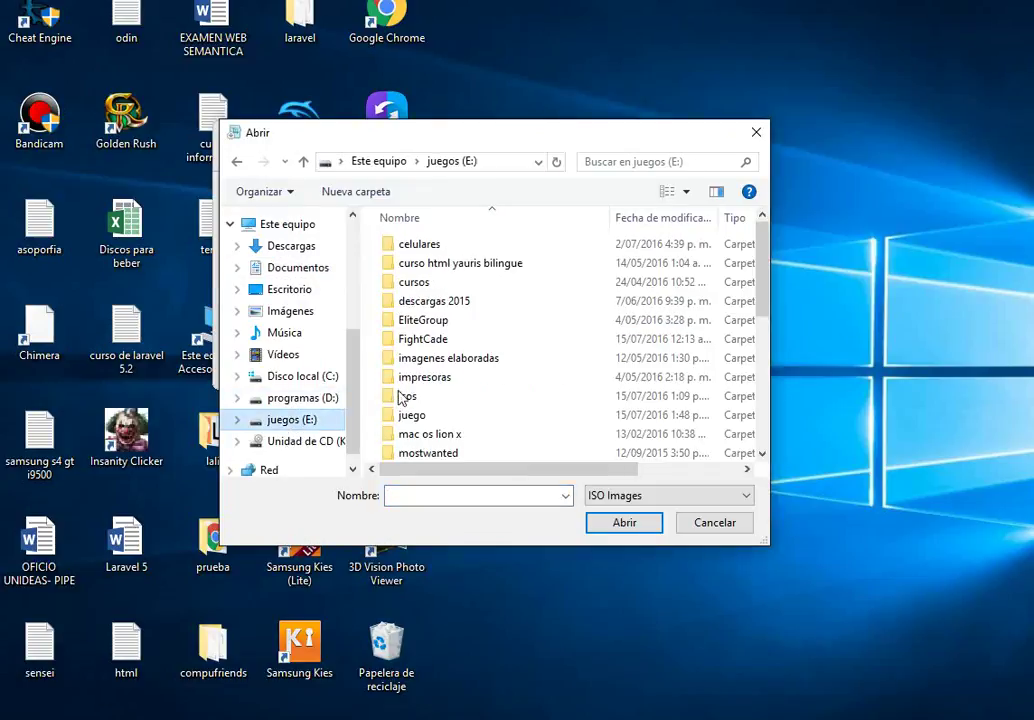
double_click(414, 400)
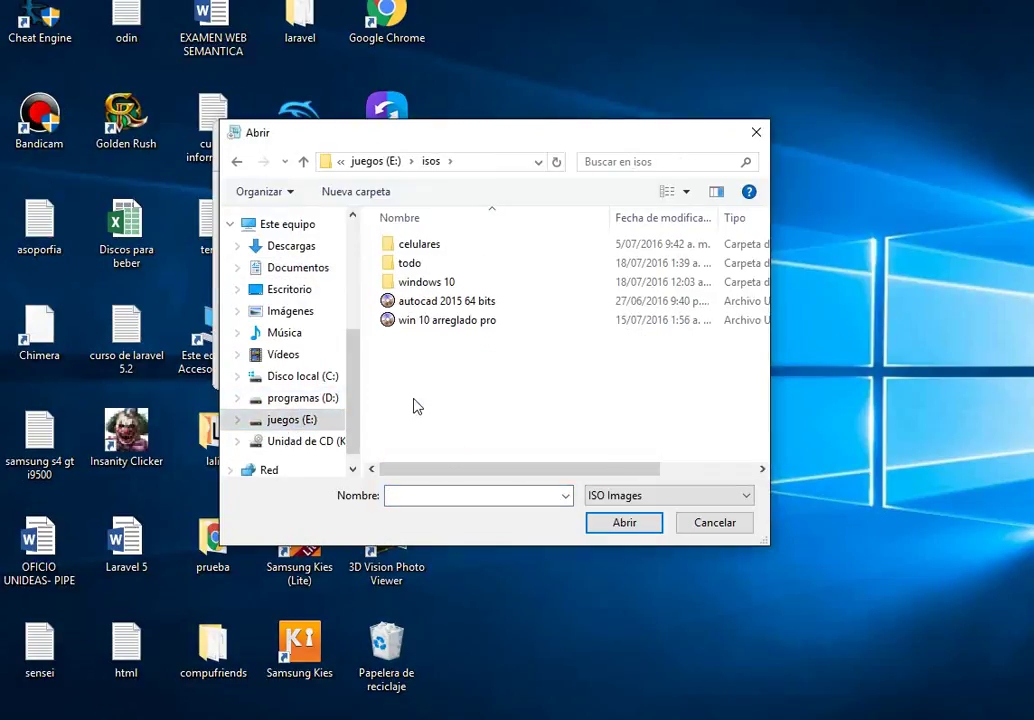
click(420, 285)
double_click(420, 285)
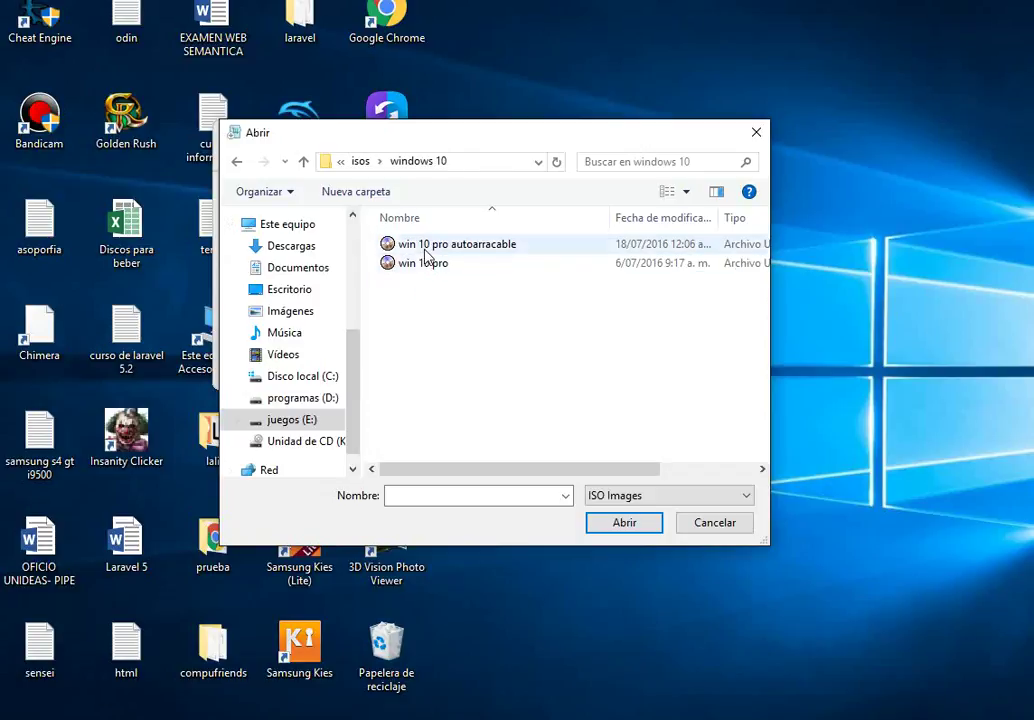
click(423, 246)
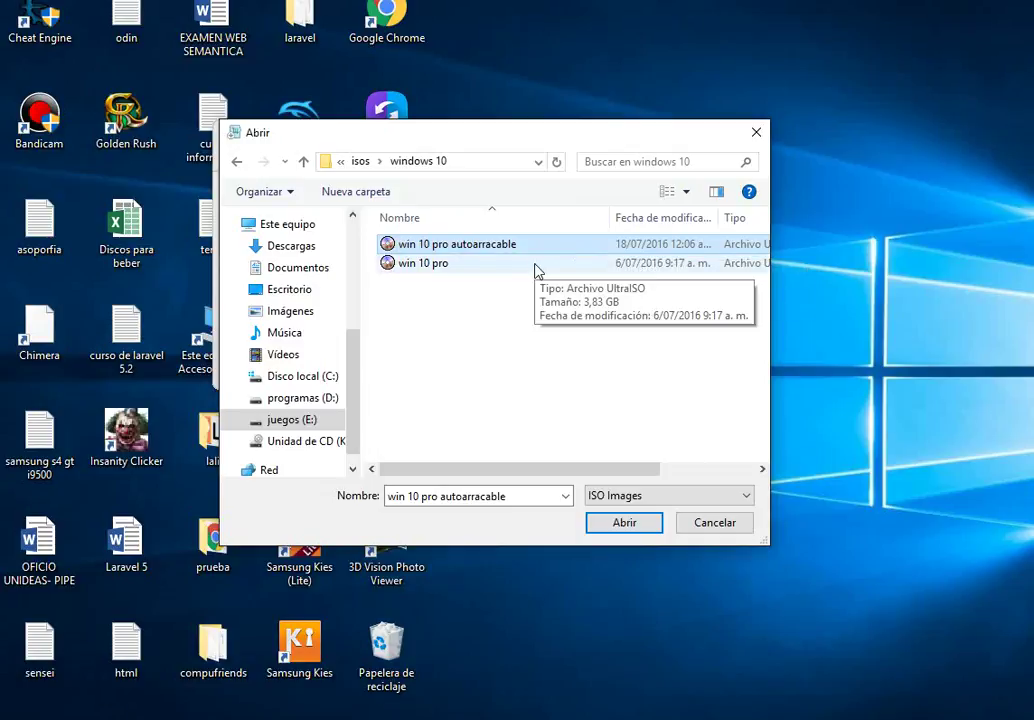
click(622, 531)
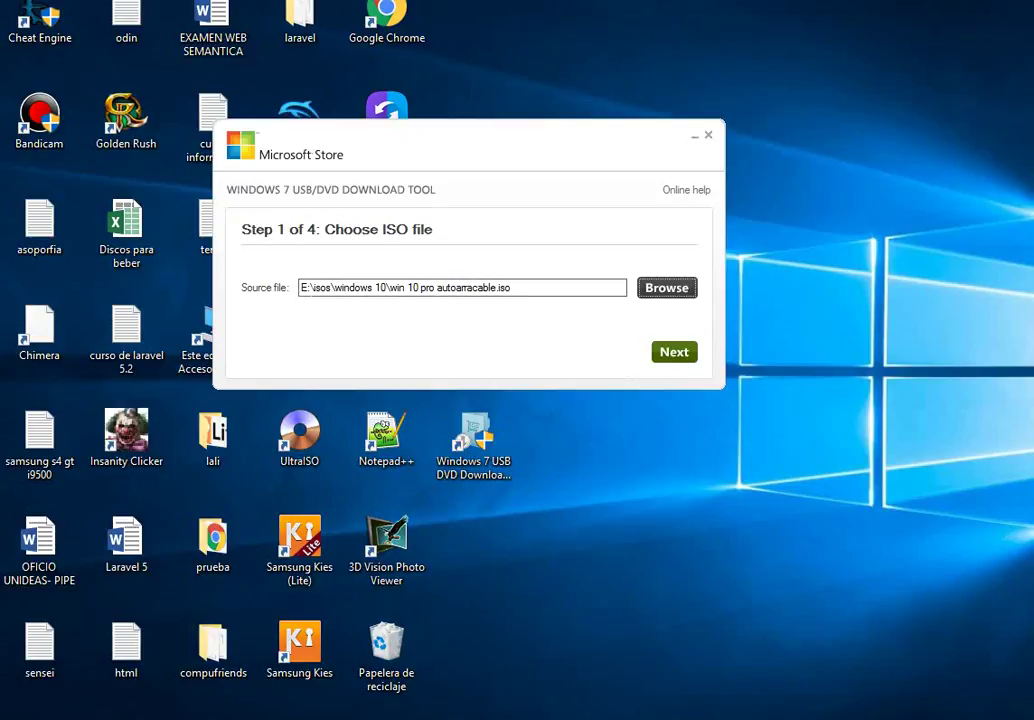
Step: Try twice to continue past the ISO selection with the chosen source file, dismissing the error each time
click(674, 353)
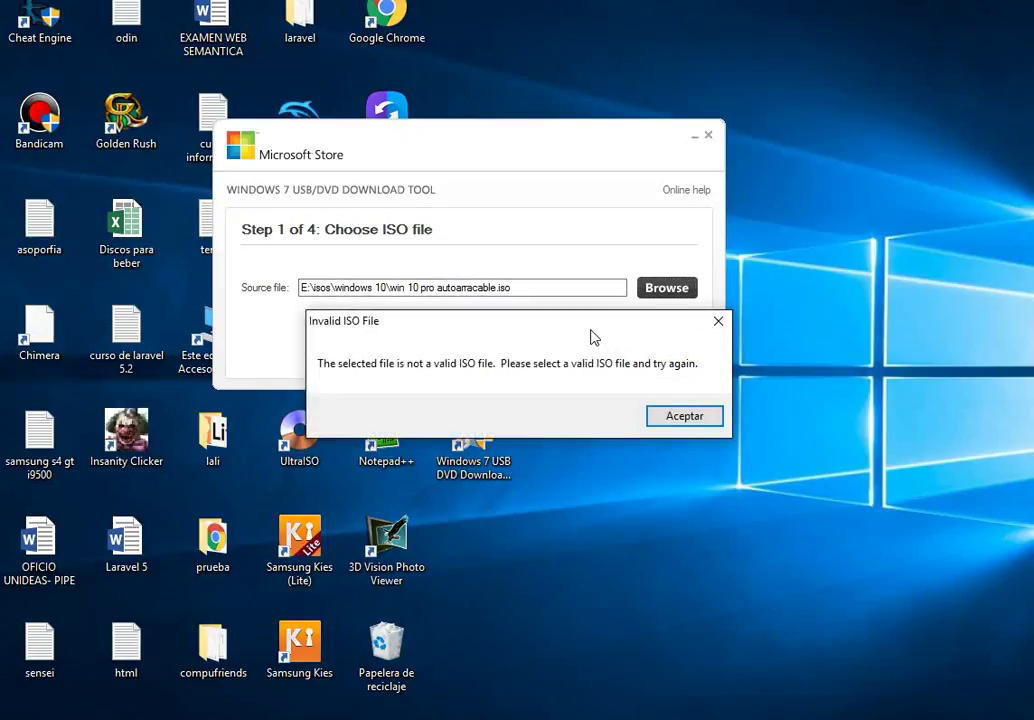
drag(592, 335, 587, 299)
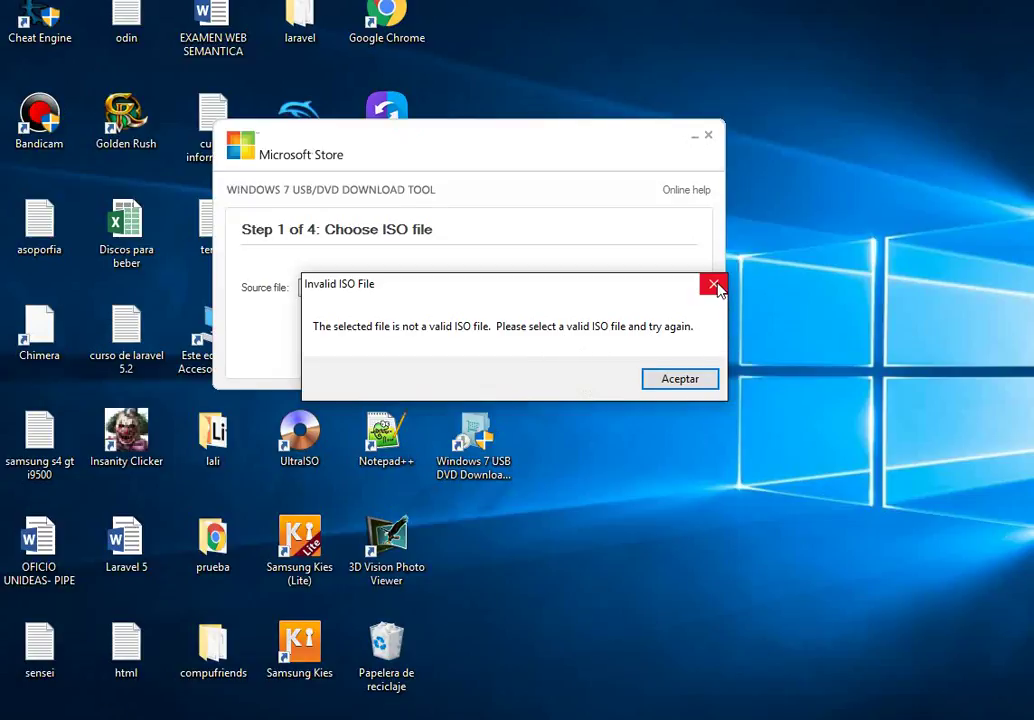
click(688, 386)
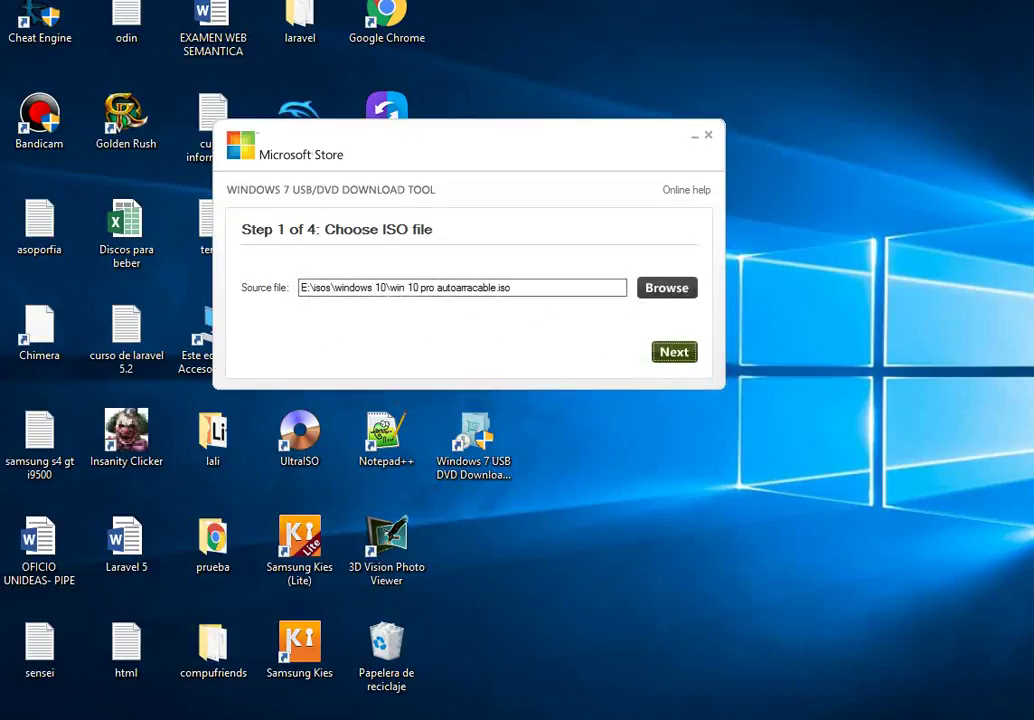
click(679, 356)
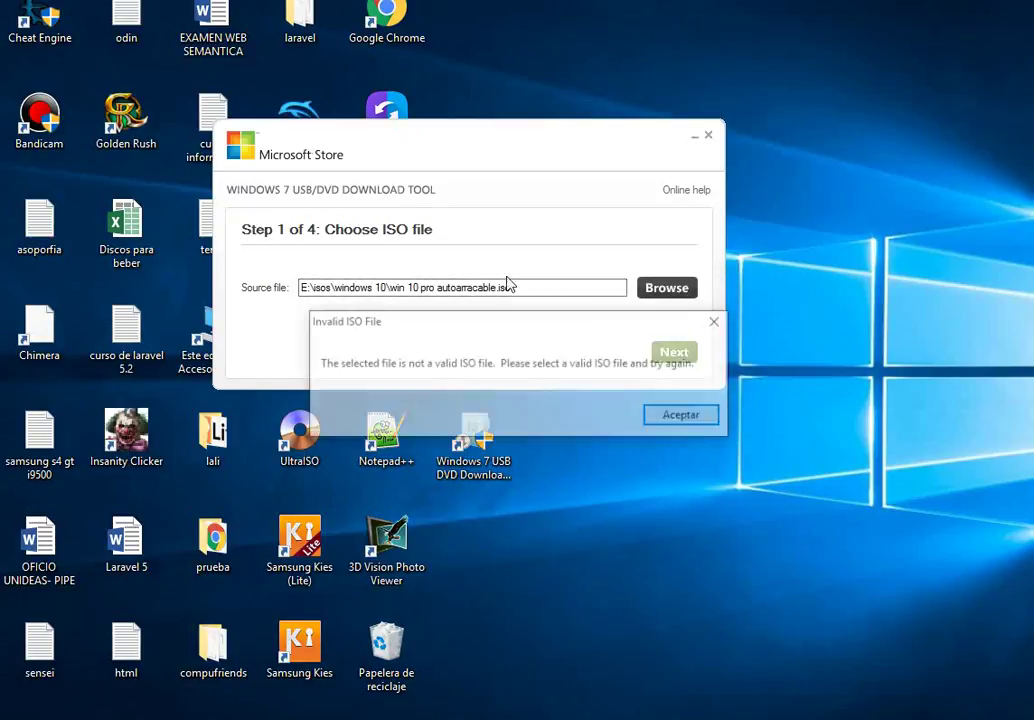
click(716, 324)
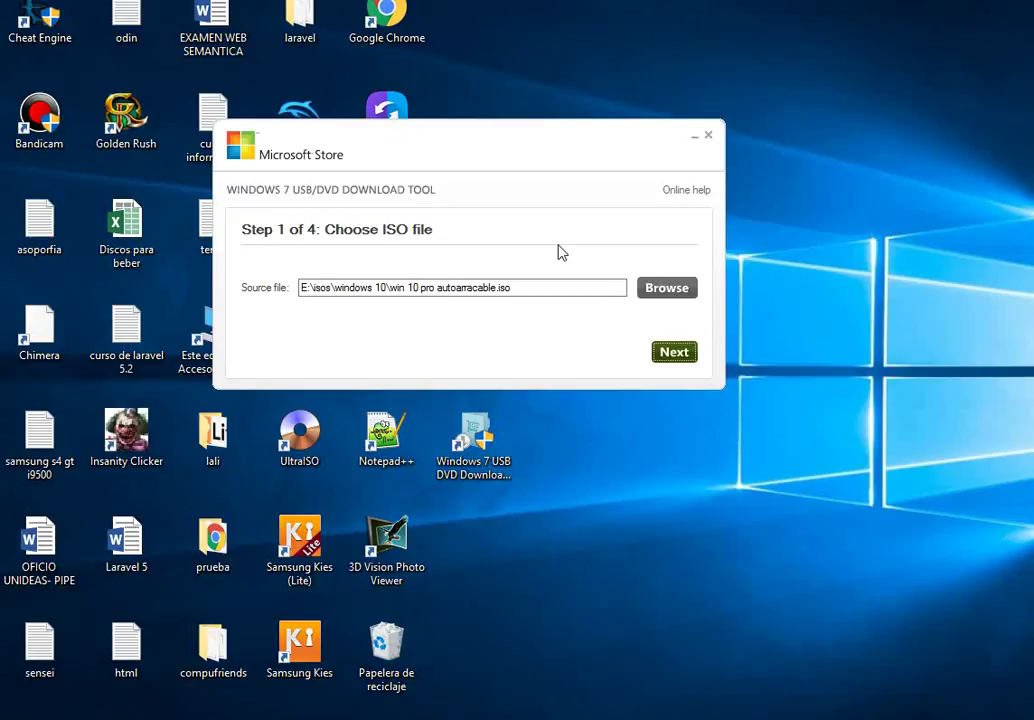
Step: Launch UltraISO and browse the local files to the folder E:\isos\windows 10
double_click(300, 440)
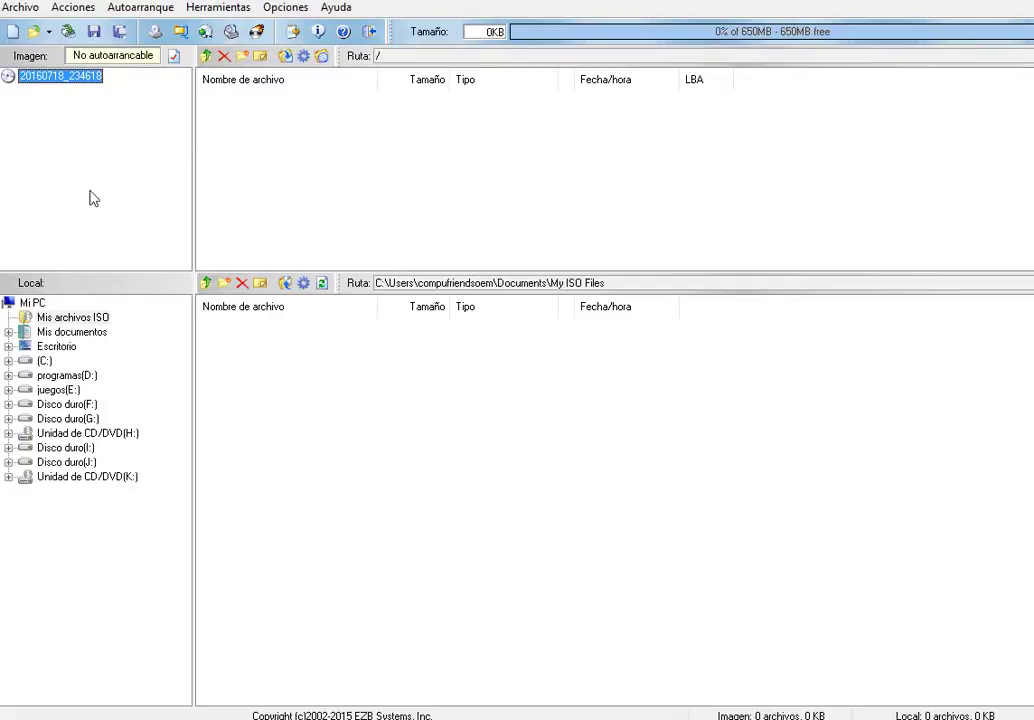
double_click(44, 390)
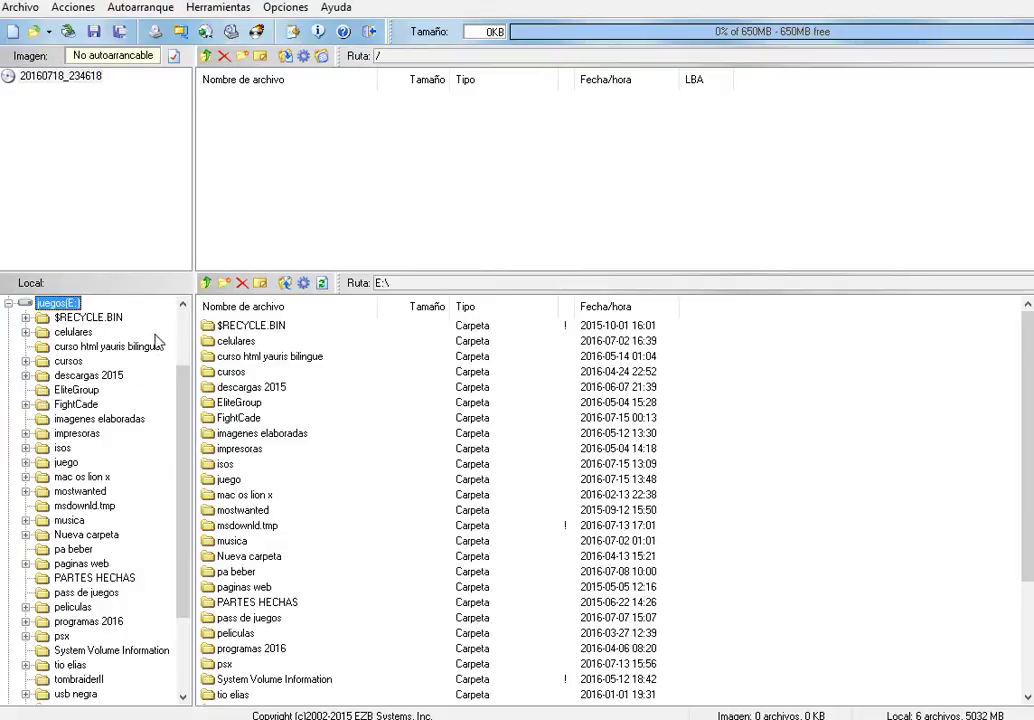
click(9, 303)
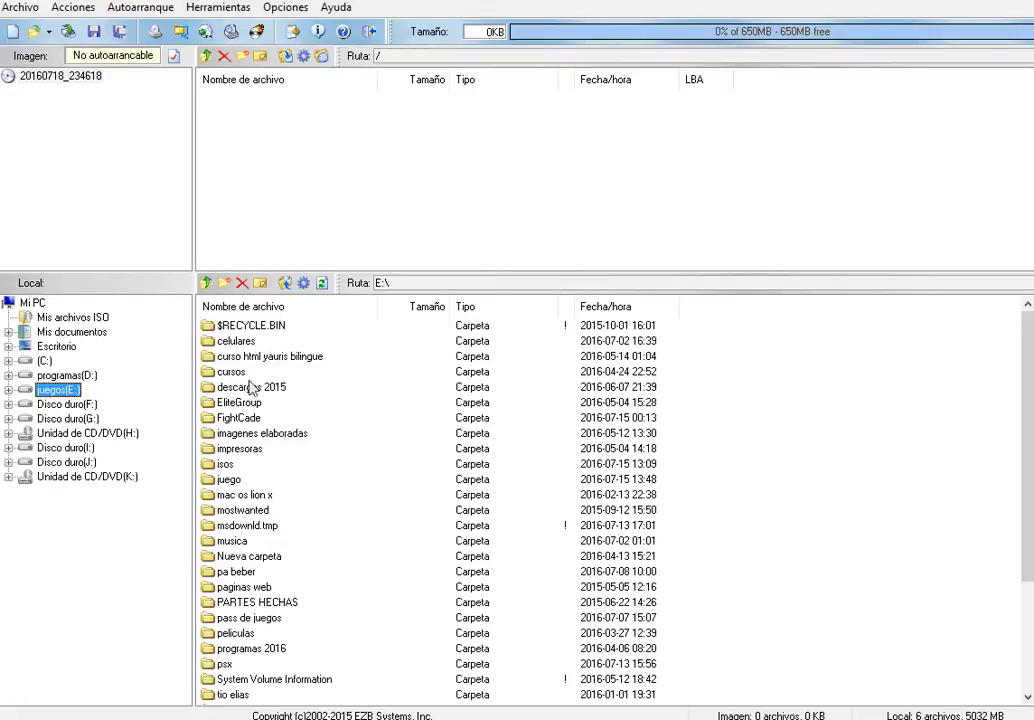
double_click(226, 464)
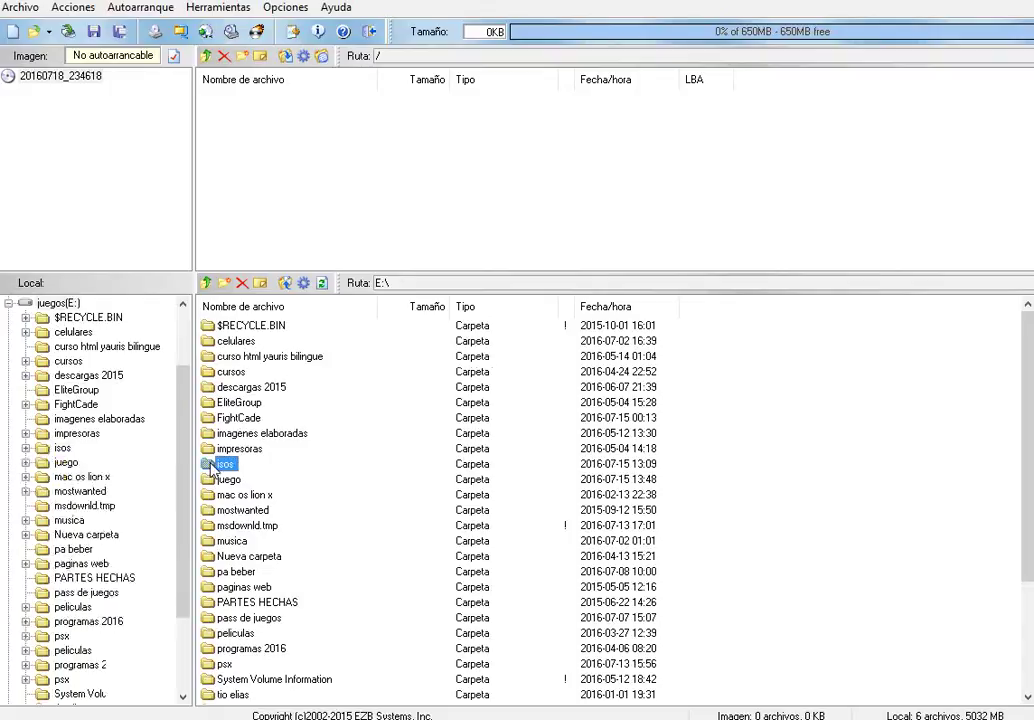
double_click(238, 357)
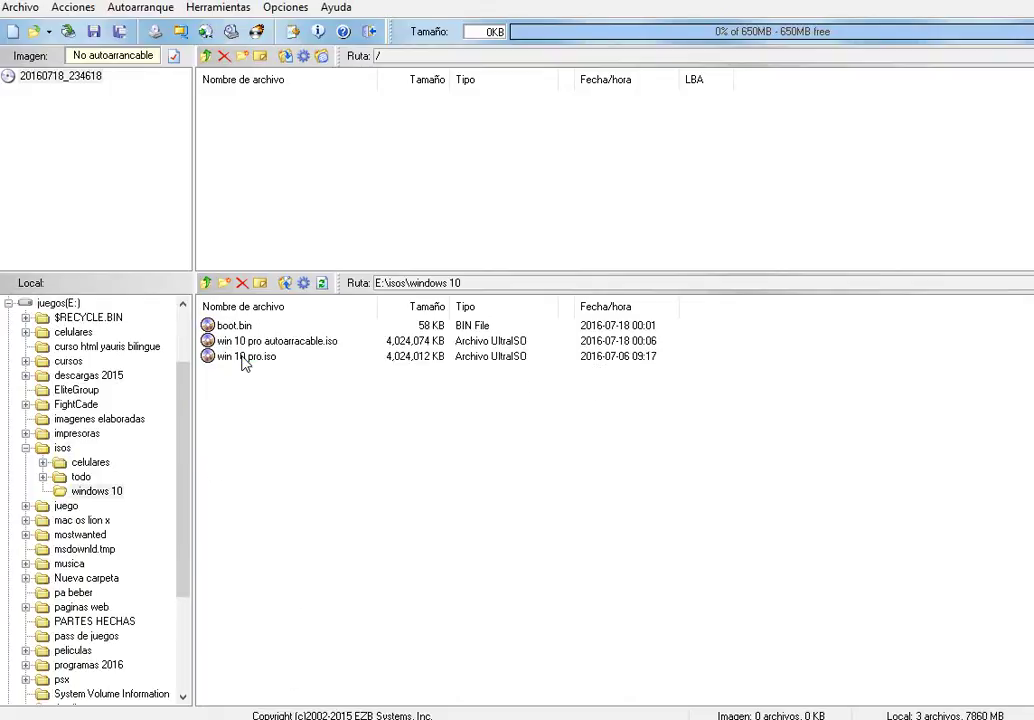
Step: Add win 10 pro autoarracable.iso to the new image and open it from there, discarding the unsaved changes
click(260, 342)
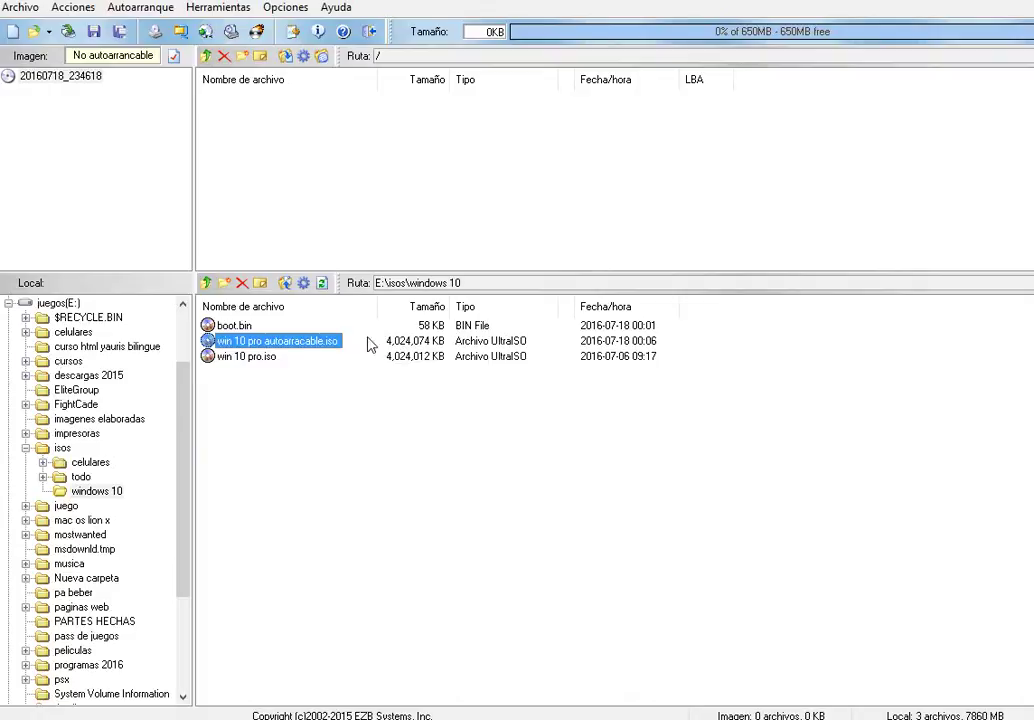
drag(310, 345, 258, 127)
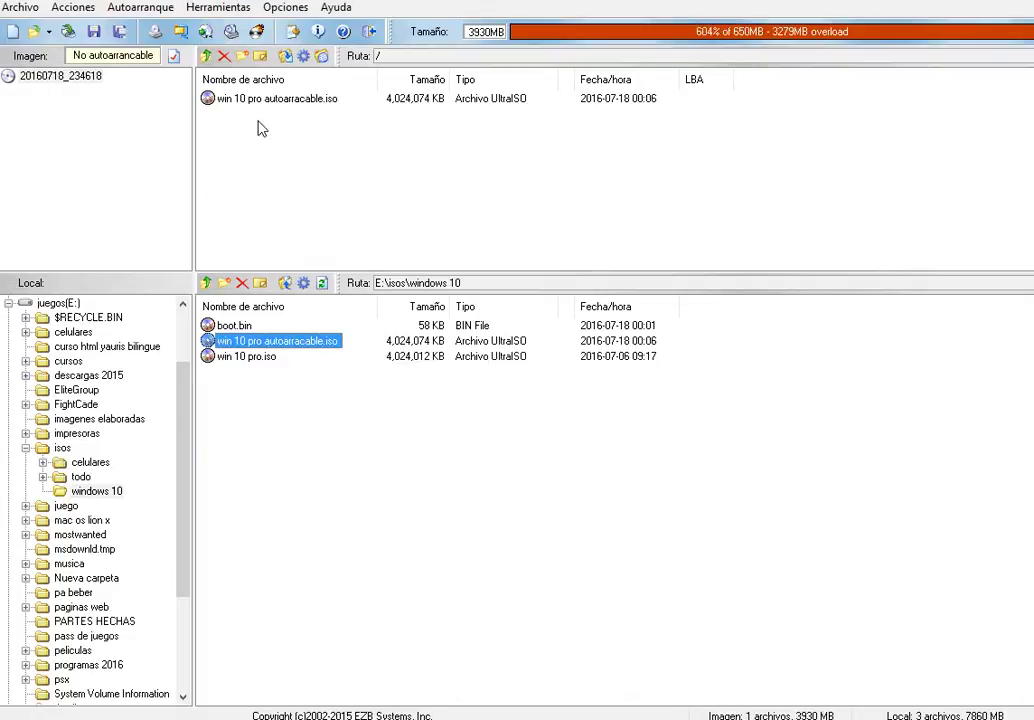
double_click(272, 98)
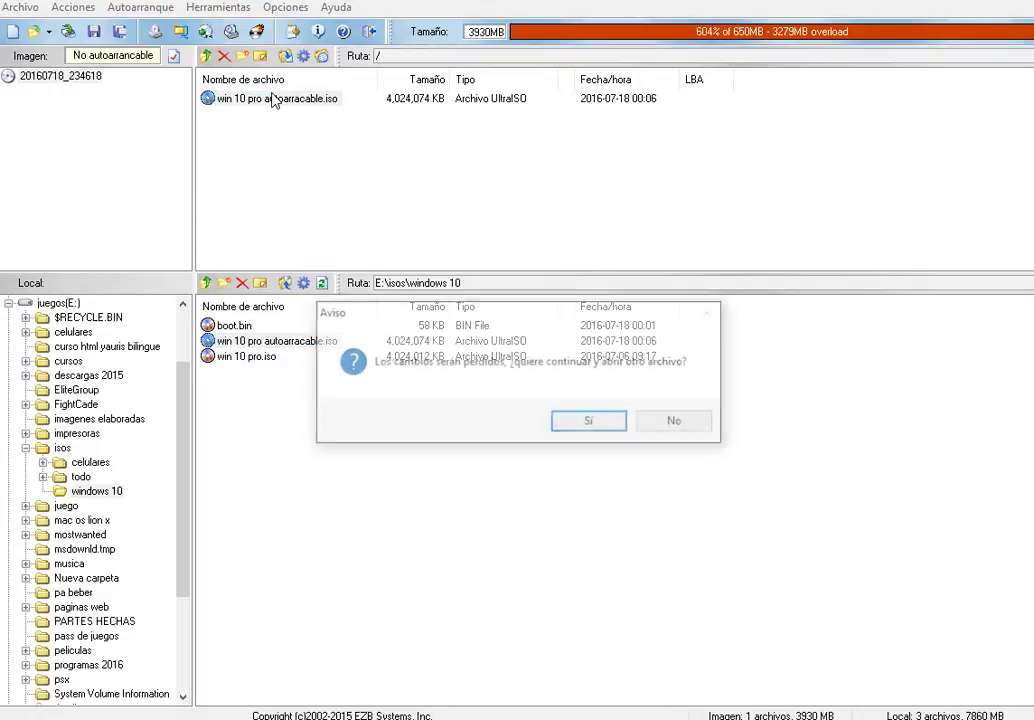
click(589, 423)
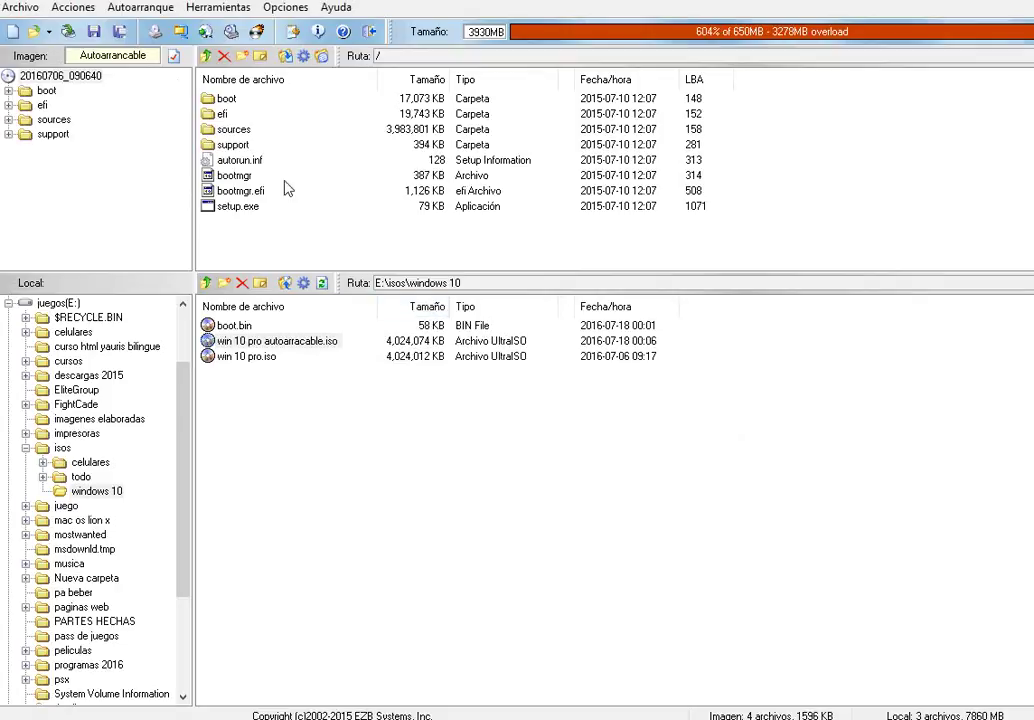
Step: Enable the UDF file system in the open image's properties
click(27, 9)
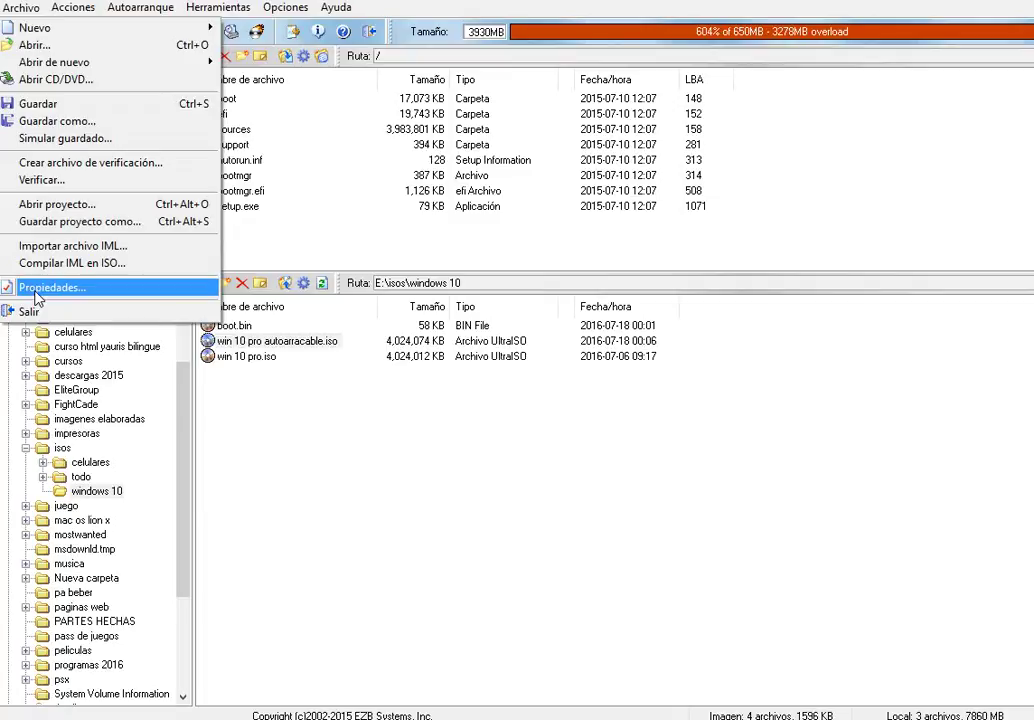
click(84, 293)
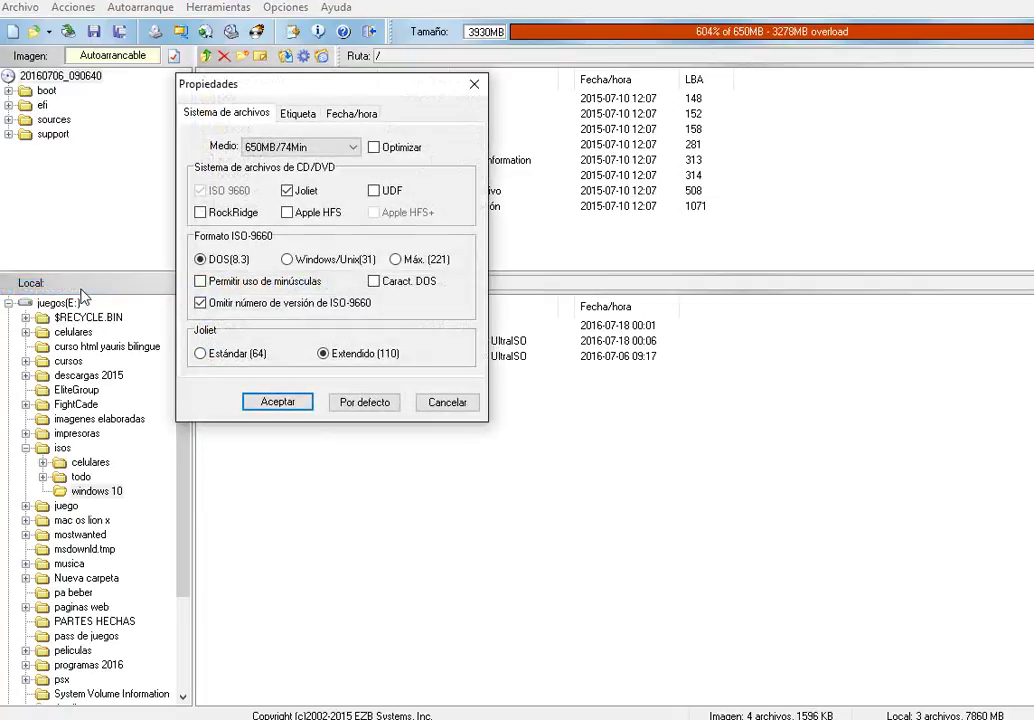
click(375, 191)
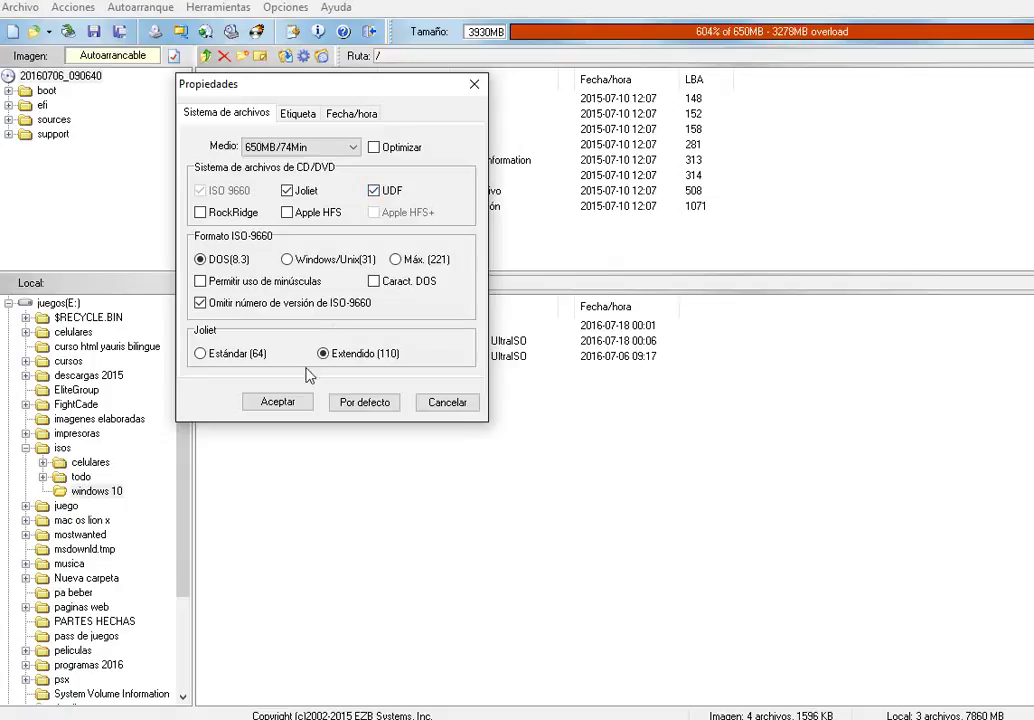
click(290, 408)
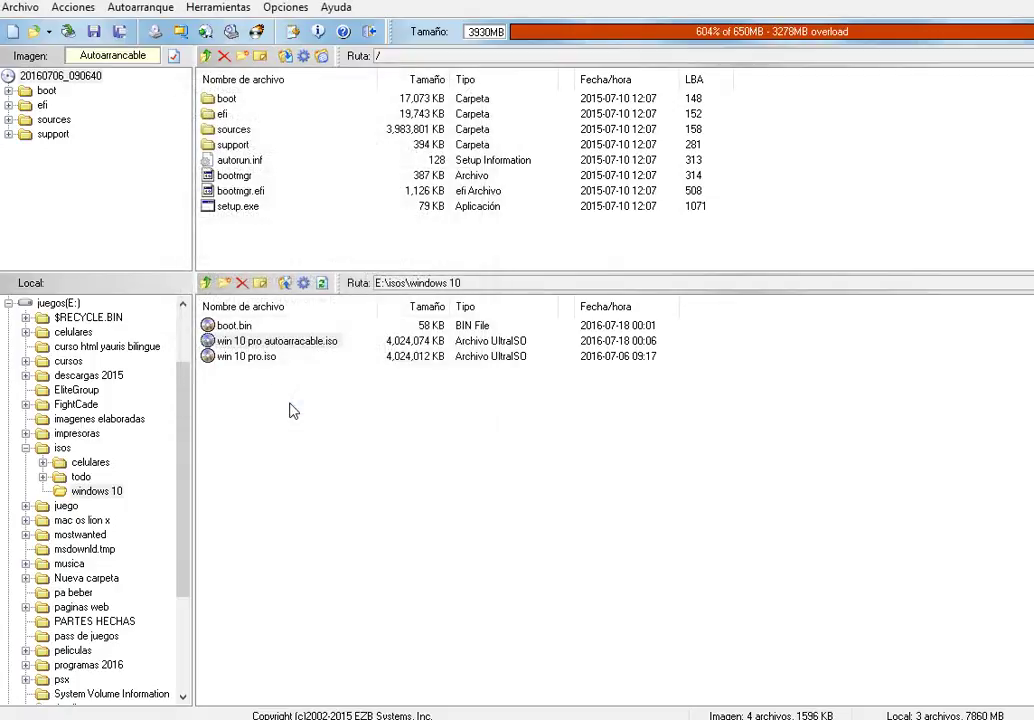
Step: Save the image as a new ISO file named "win 10 pro usb" in E:\isos\windows 10
click(22, 8)
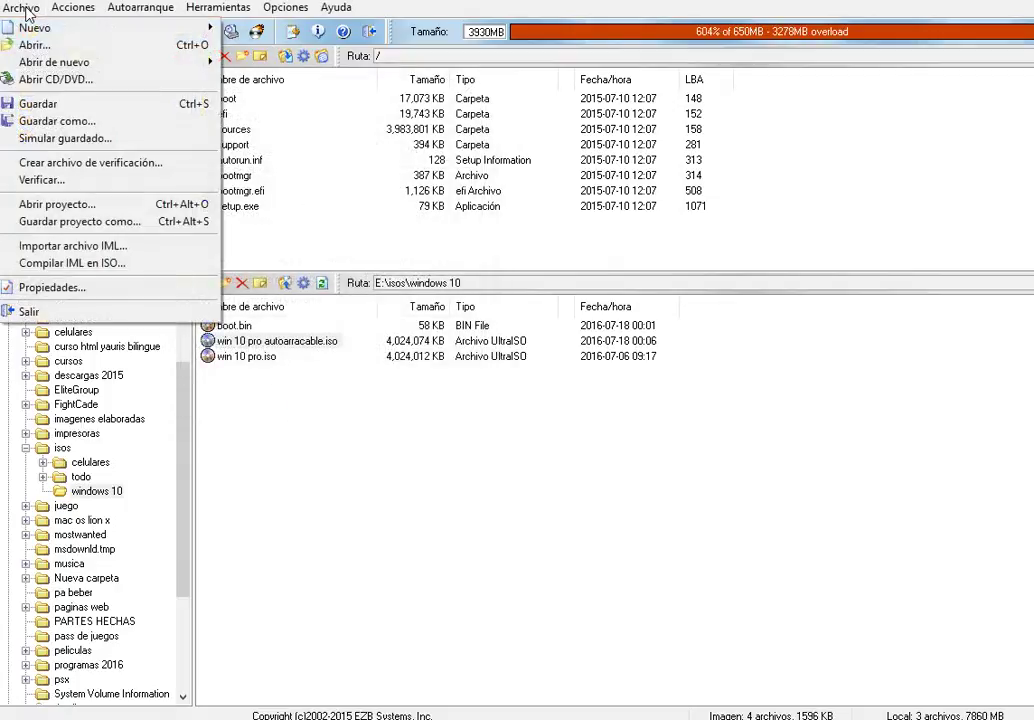
click(30, 121)
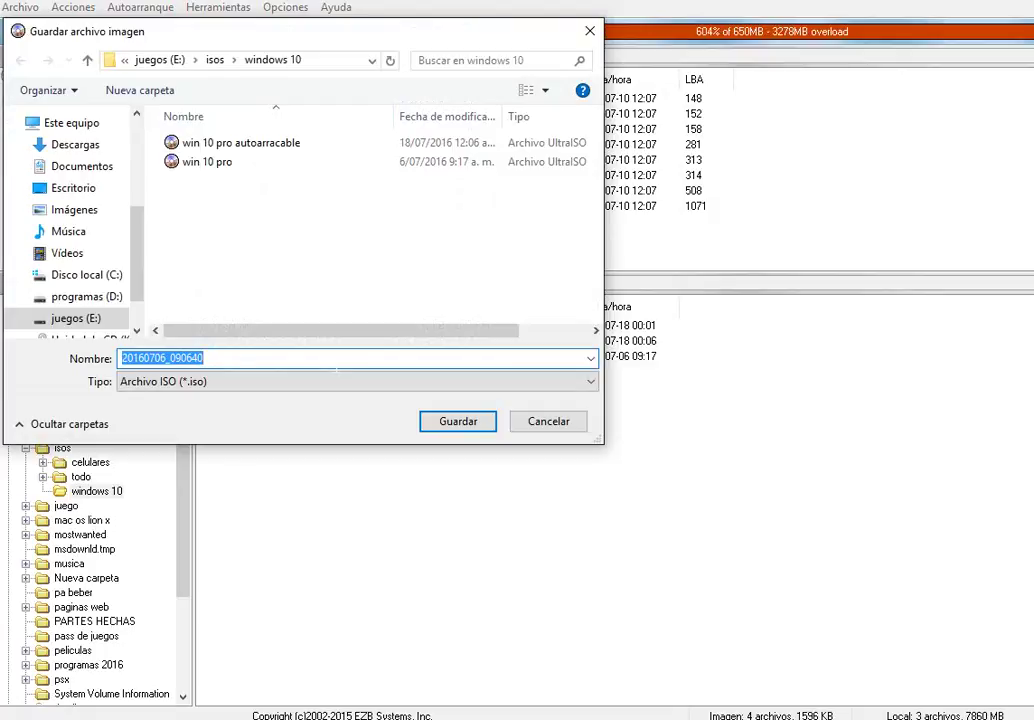
text(w)
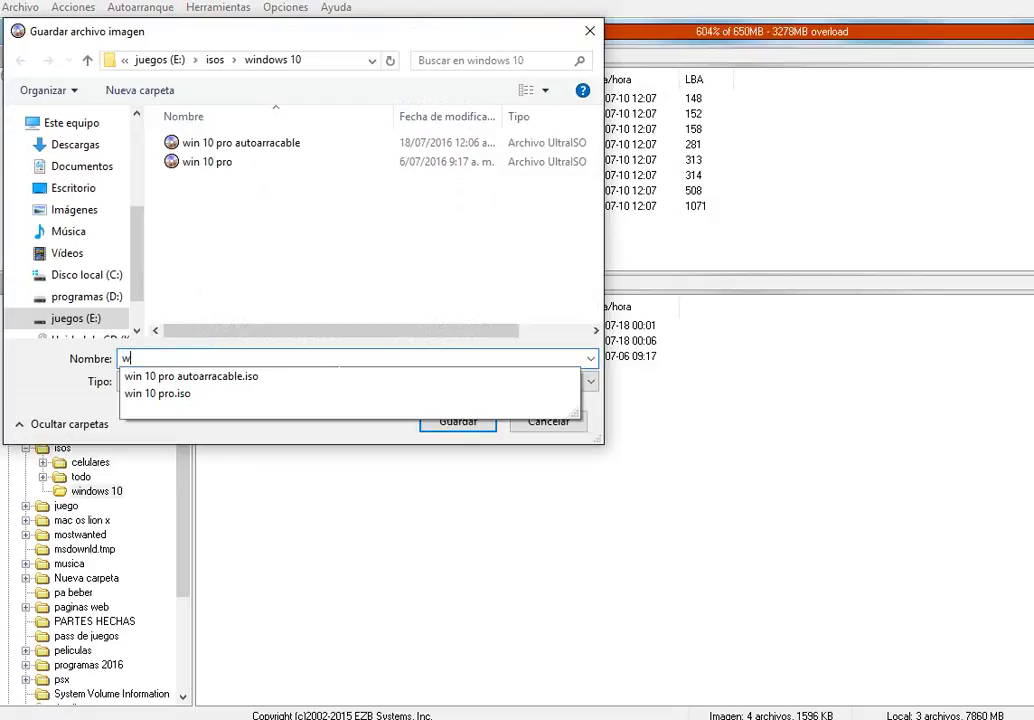
text(in 10 pro u)
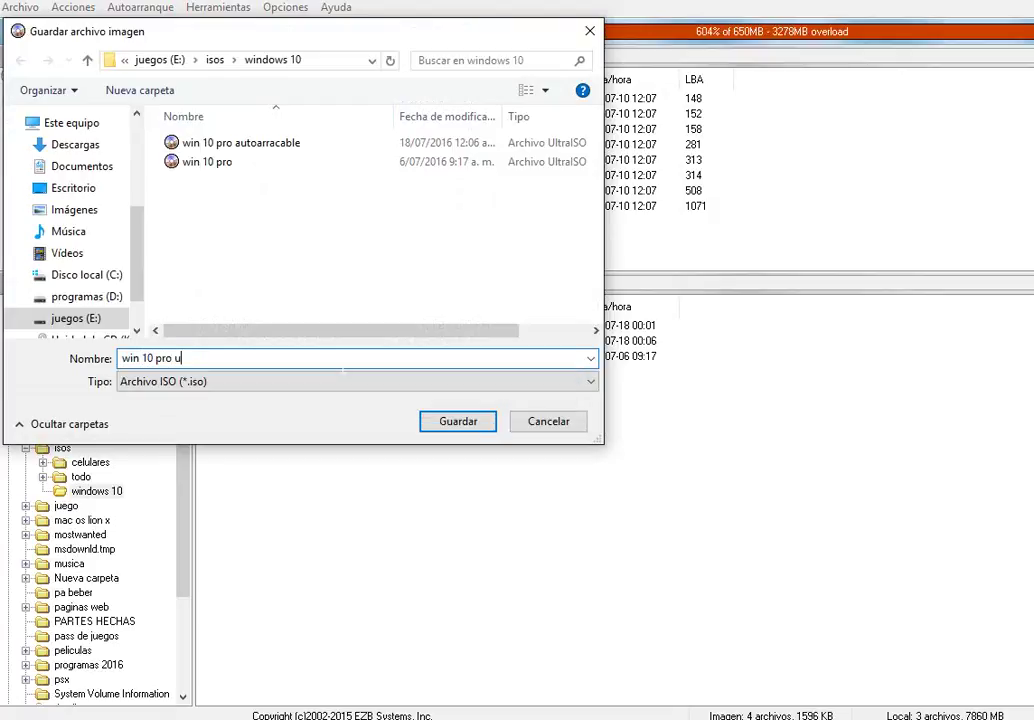
text(sb)
click(433, 429)
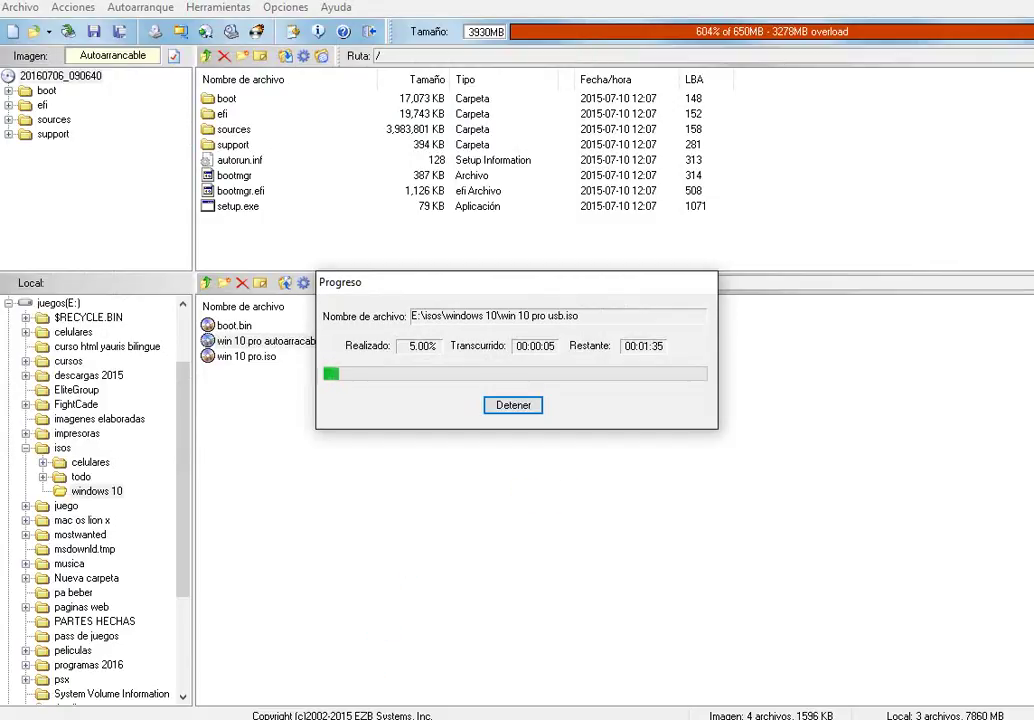
Step: Switch to the Windows 7 USB/DVD Download Tool and close it
key(alt+Tab)
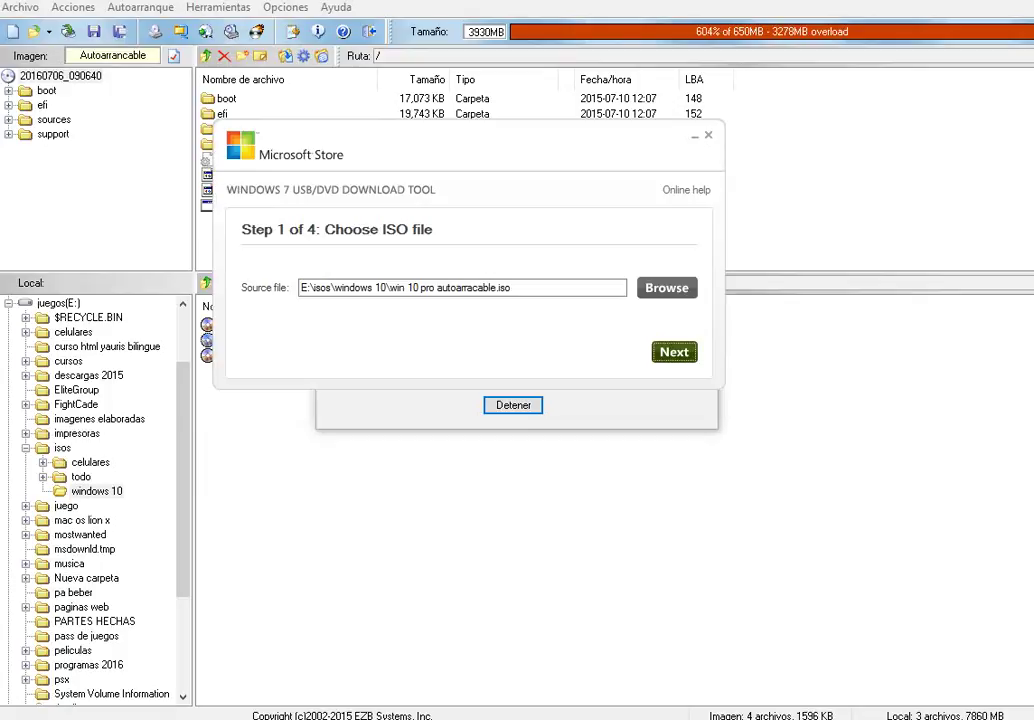
click(708, 137)
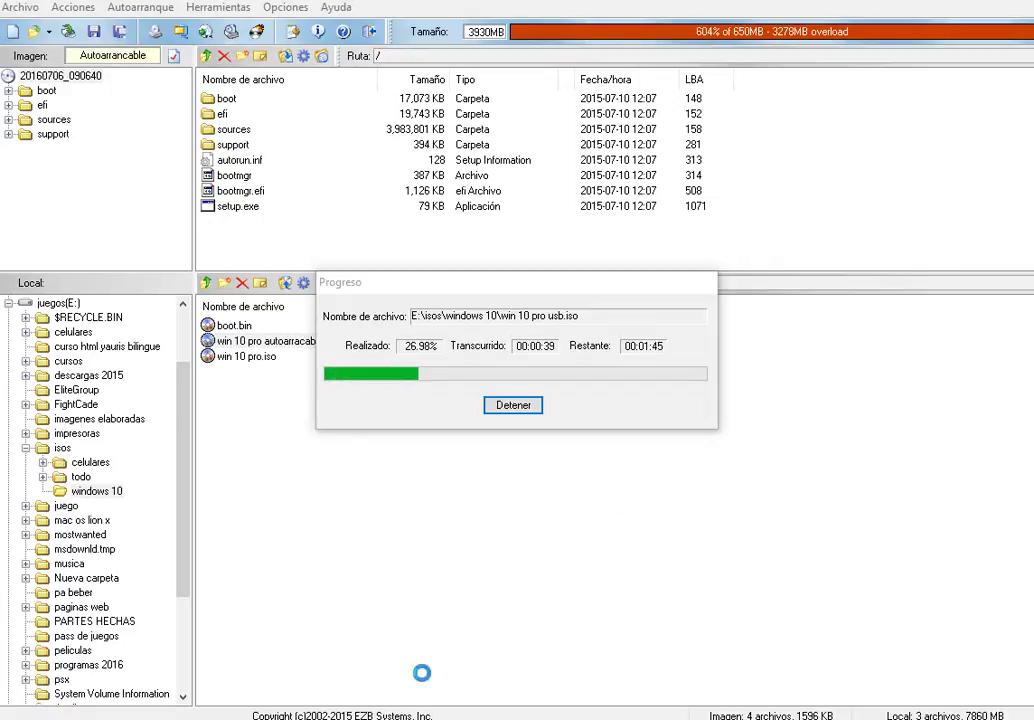
mouse_move(326, 719)
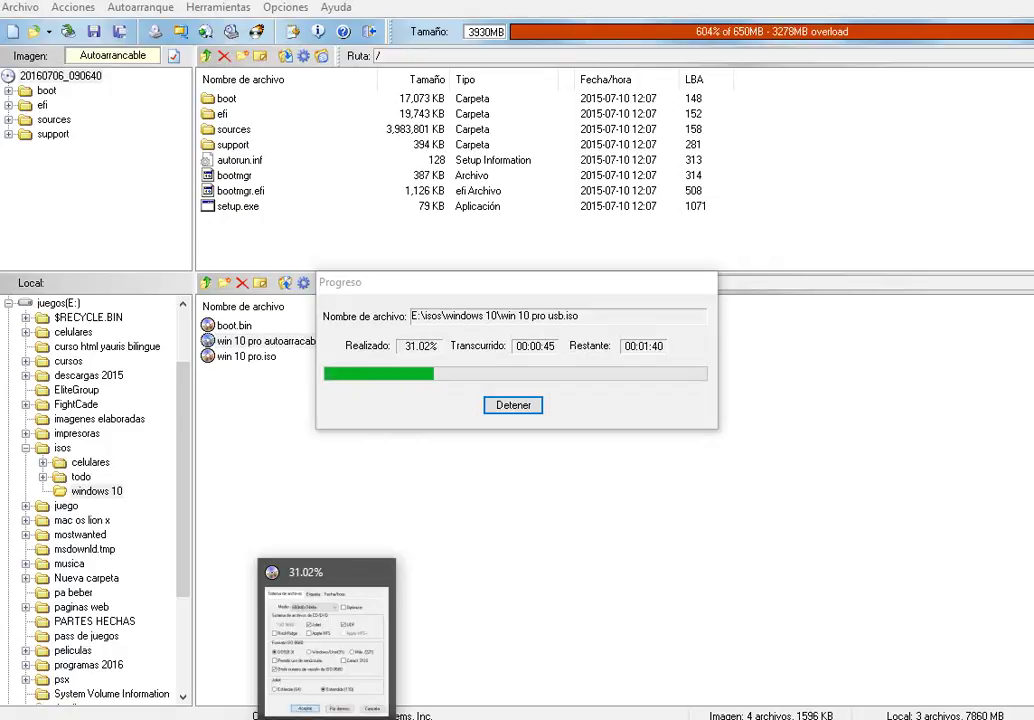
click(323, 651)
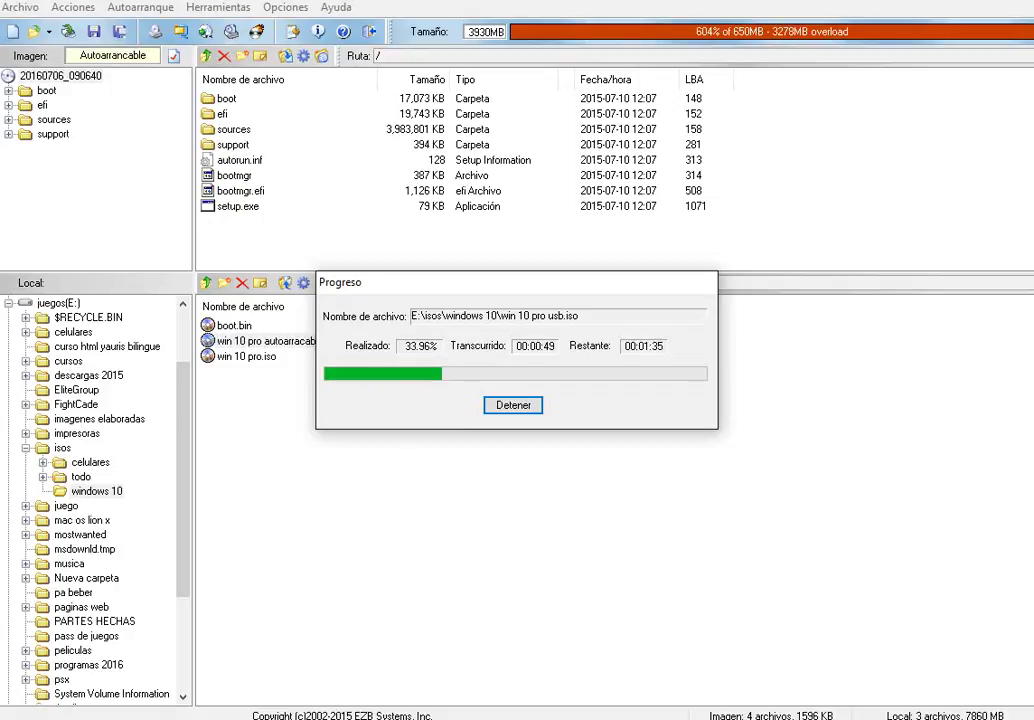
mouse_move(326, 718)
mouse_move(281, 718)
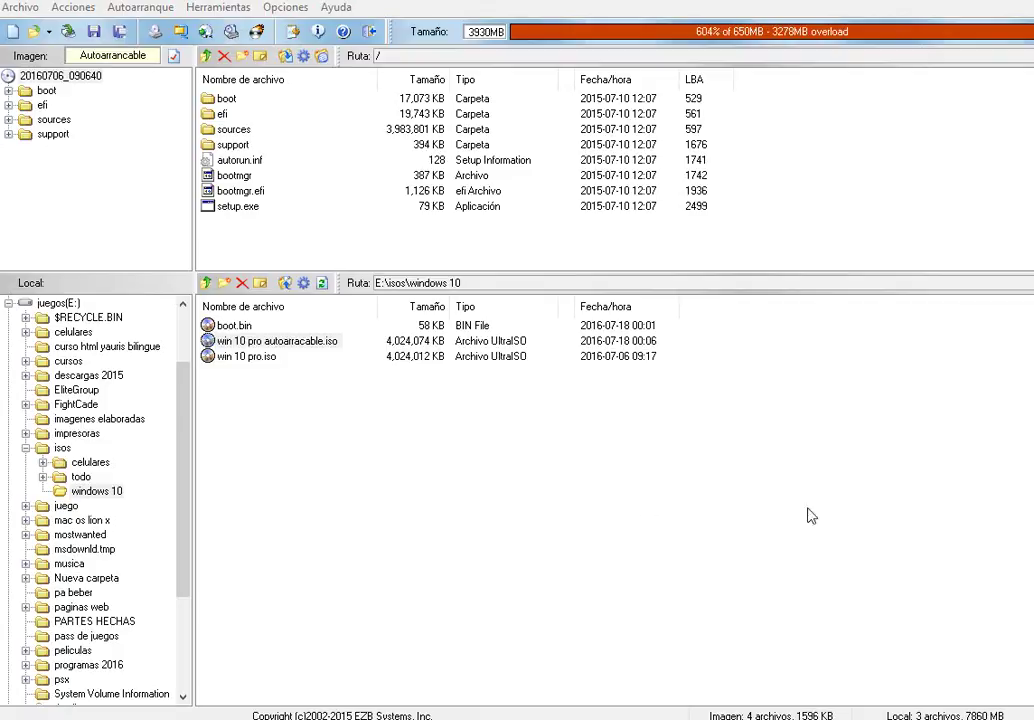
Step: Close UltraISO and launch the Windows 7 USB DVD Download Tool from the desktop
right_click(327, 719)
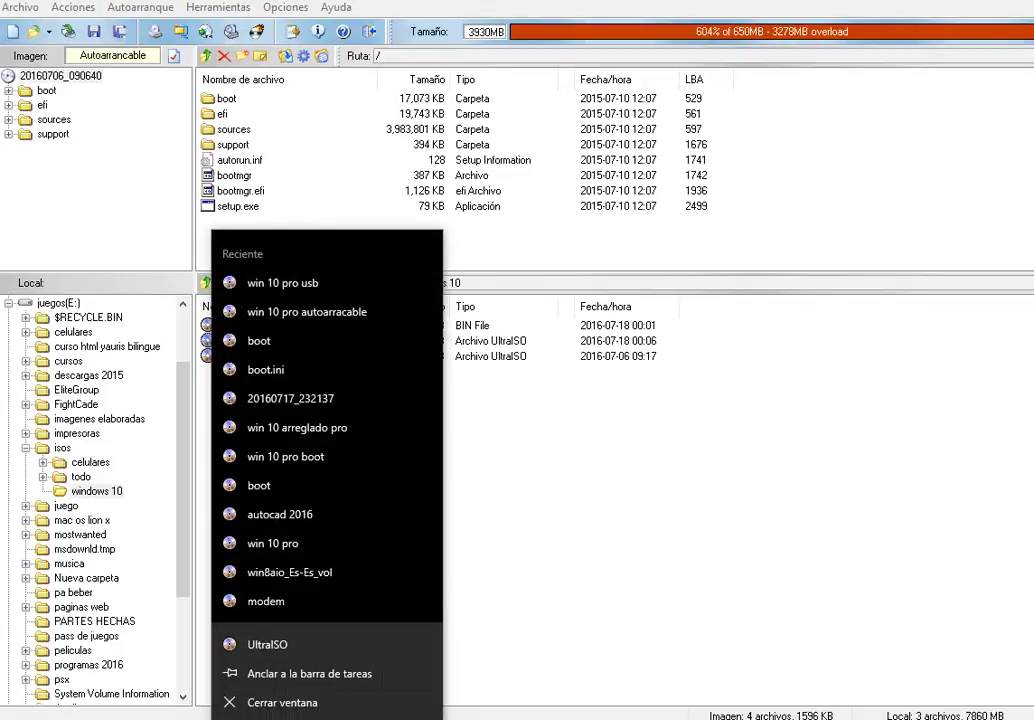
click(268, 704)
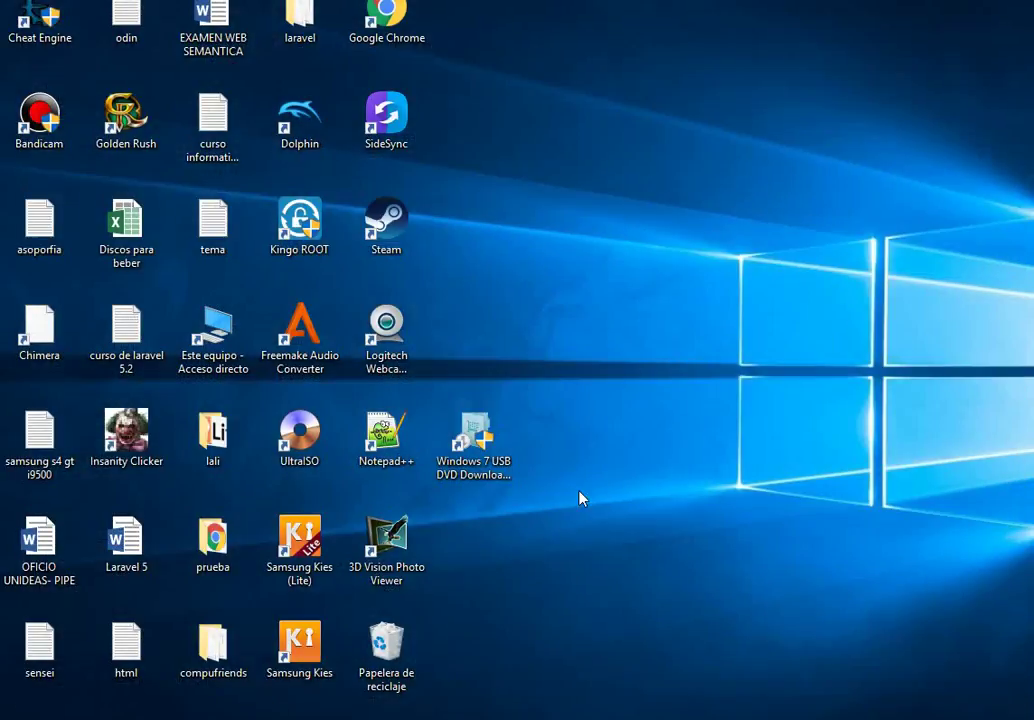
click(472, 440)
double_click(470, 442)
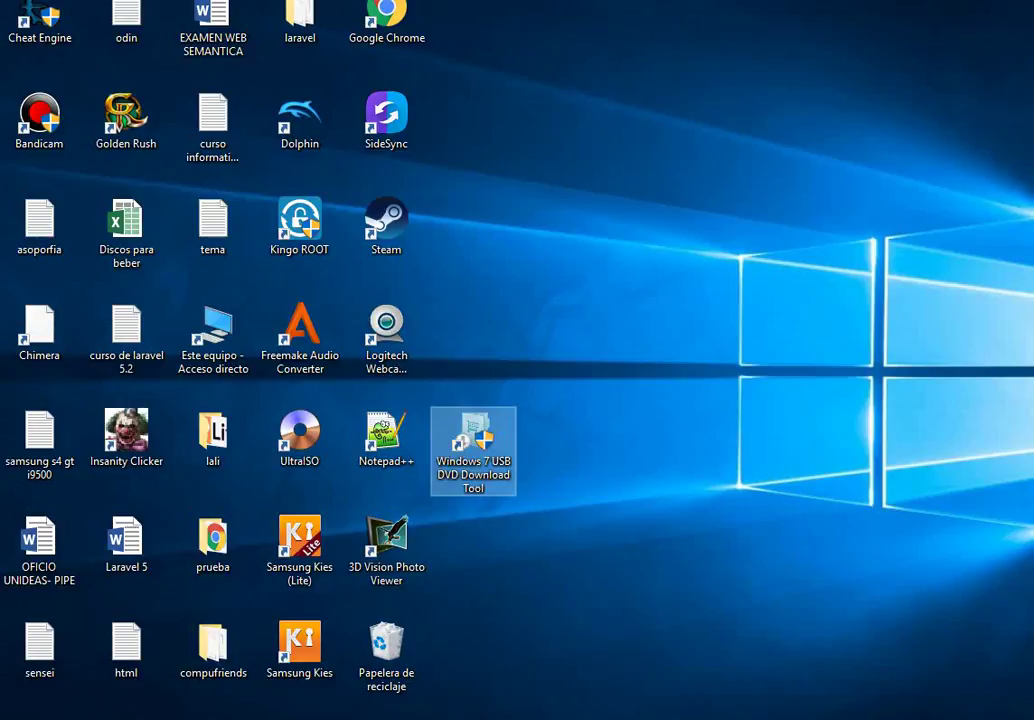
click(547, 374)
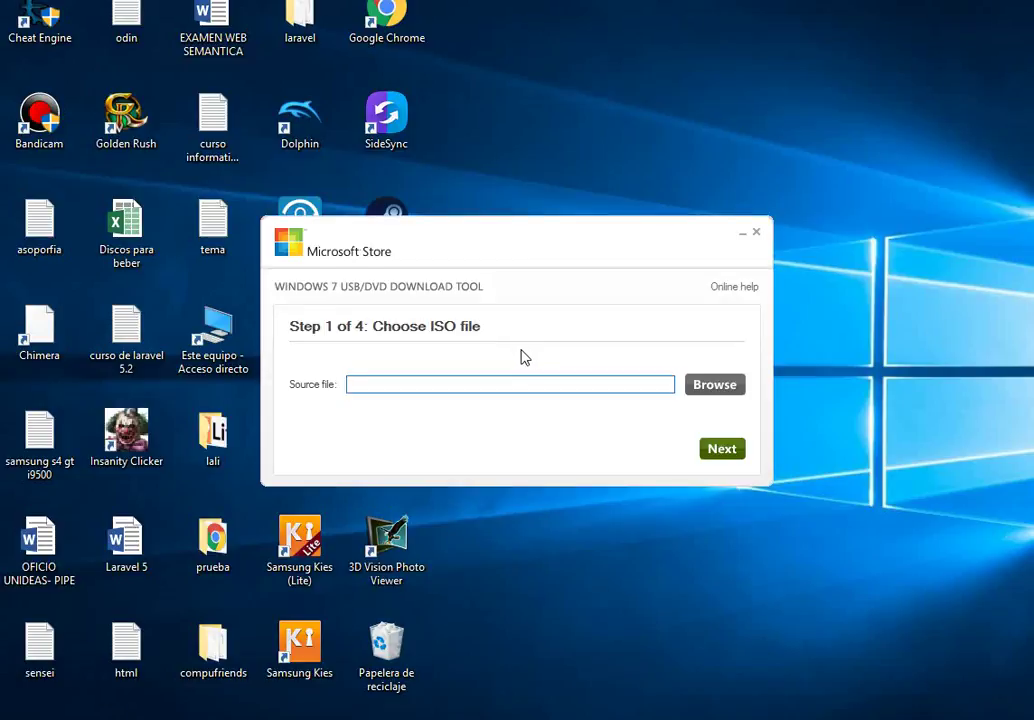
Step: Choose "win 10 pro usb" from E:\isos\windows 10 as the source ISO and continue to the media type choice
click(713, 390)
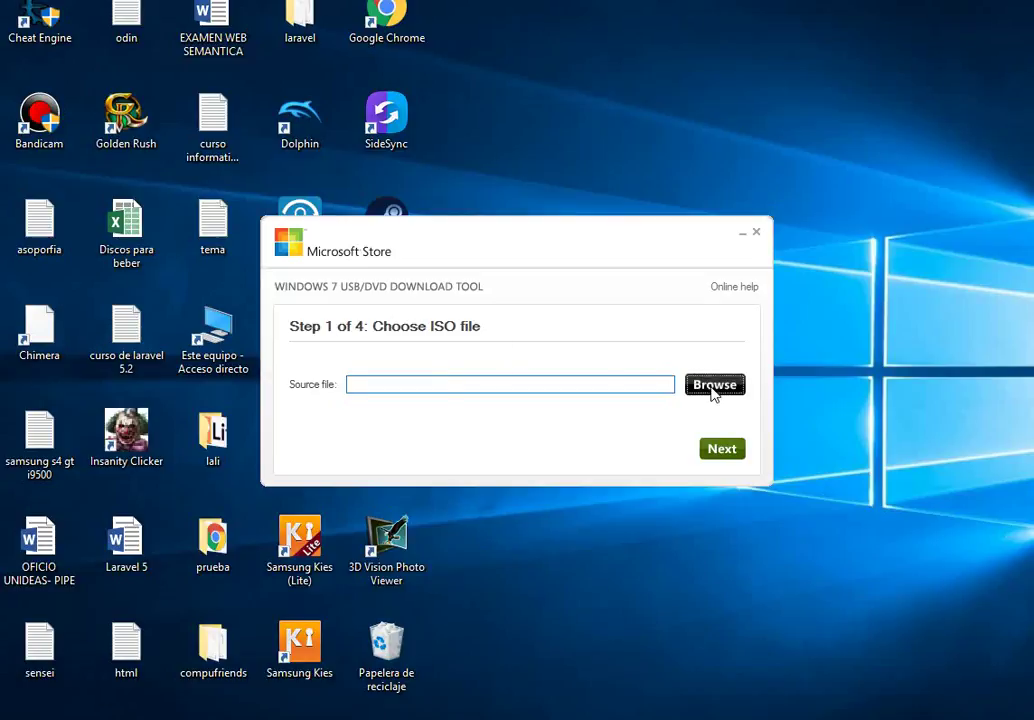
click(713, 390)
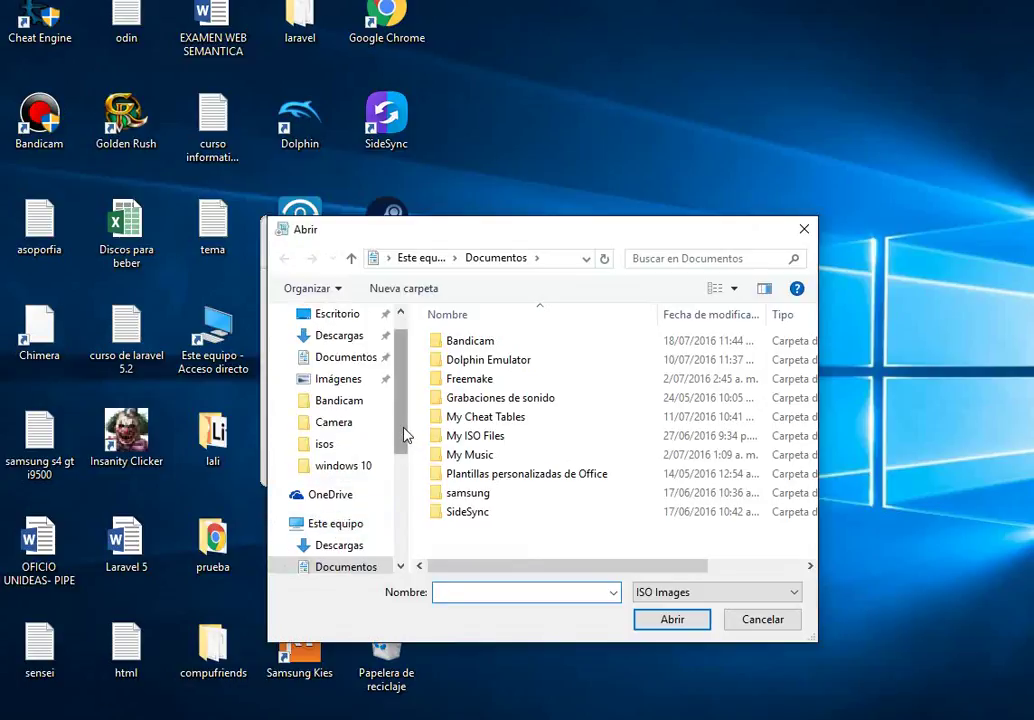
drag(407, 436, 415, 503)
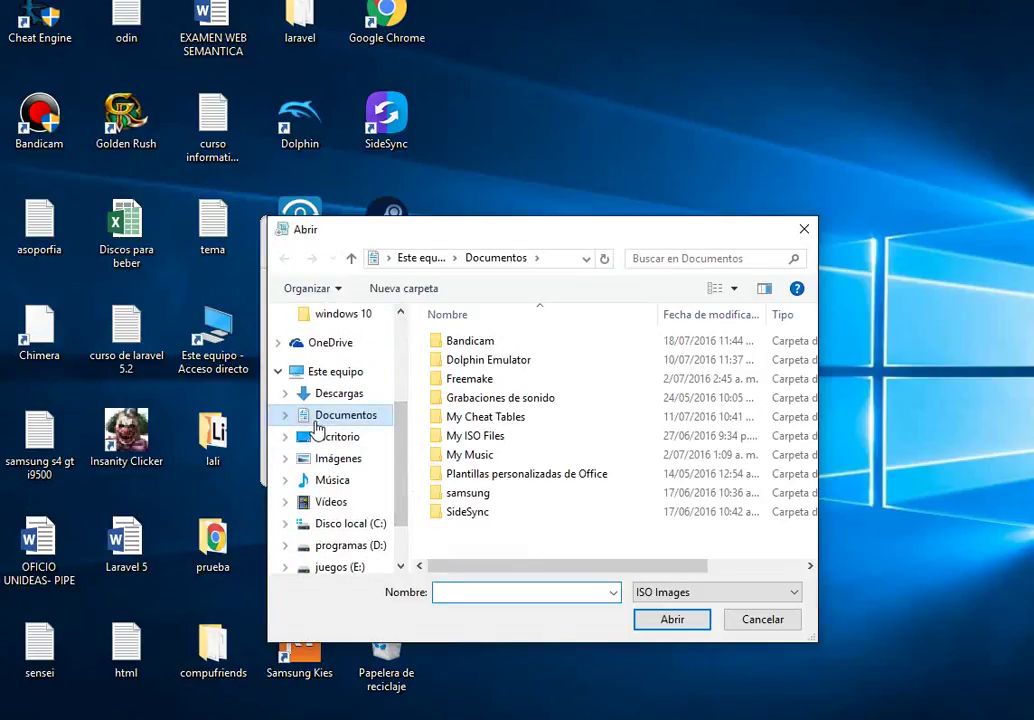
click(345, 570)
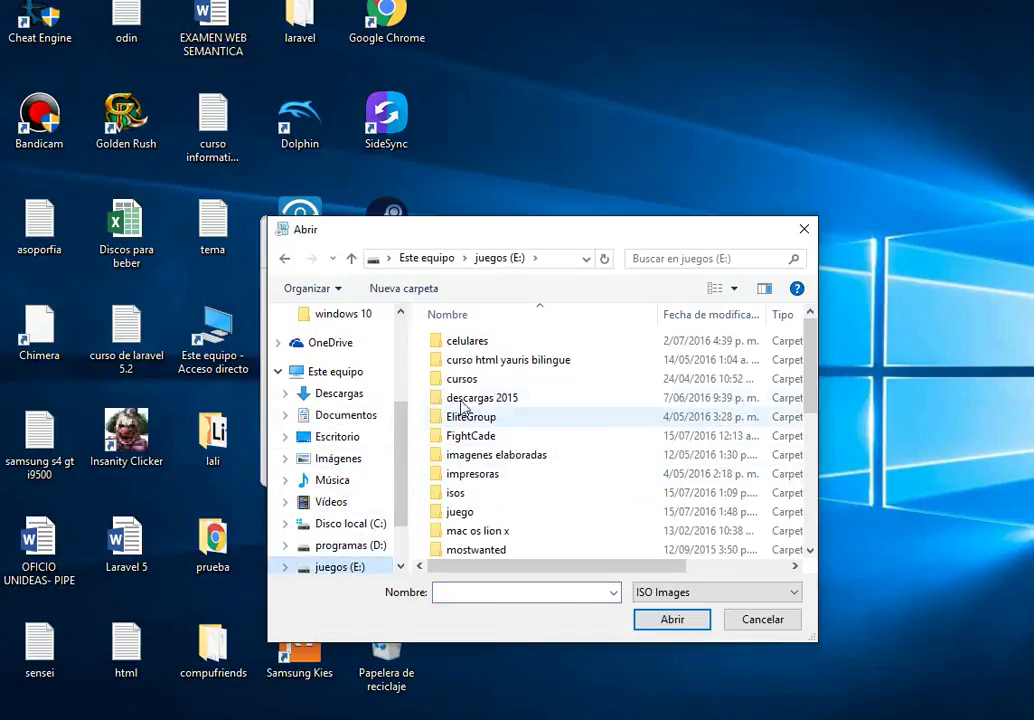
double_click(459, 492)
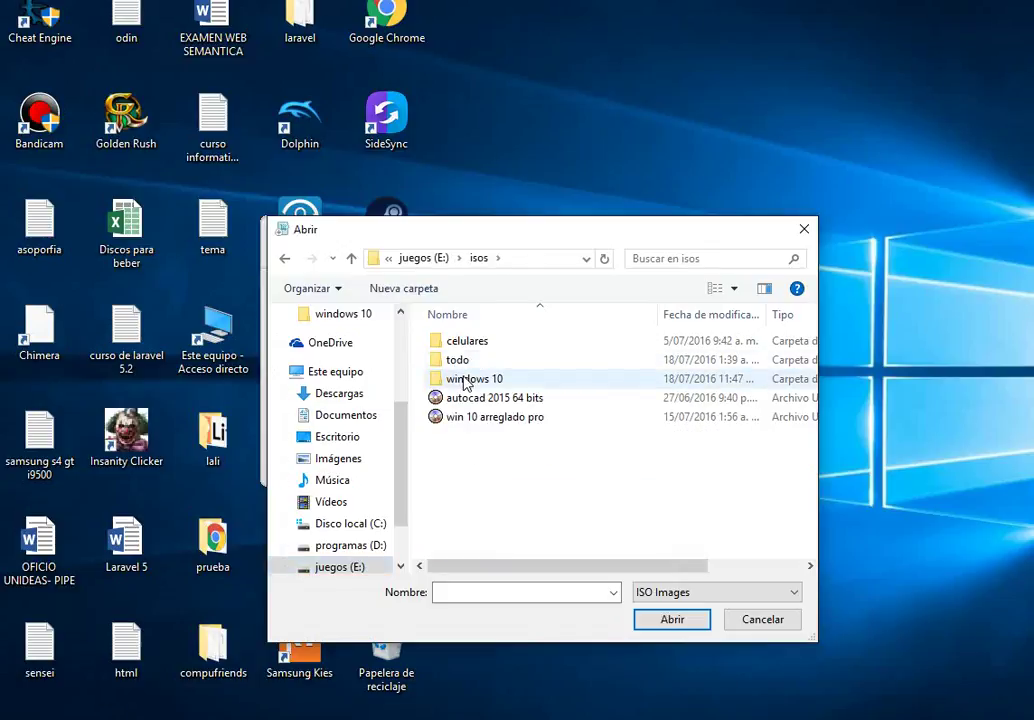
double_click(465, 380)
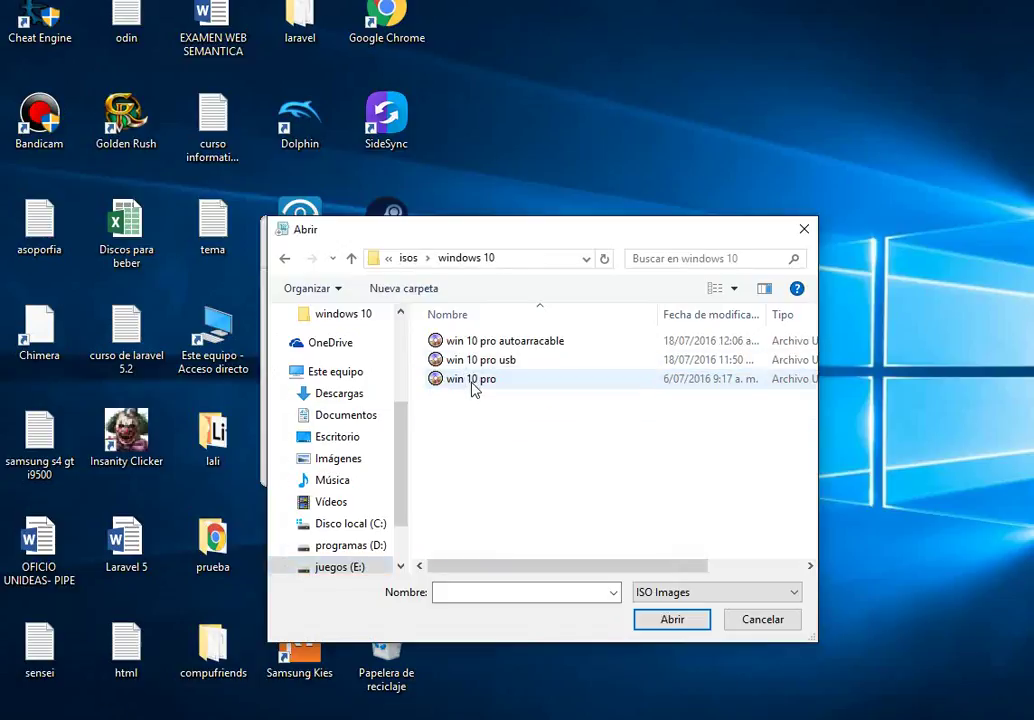
click(470, 366)
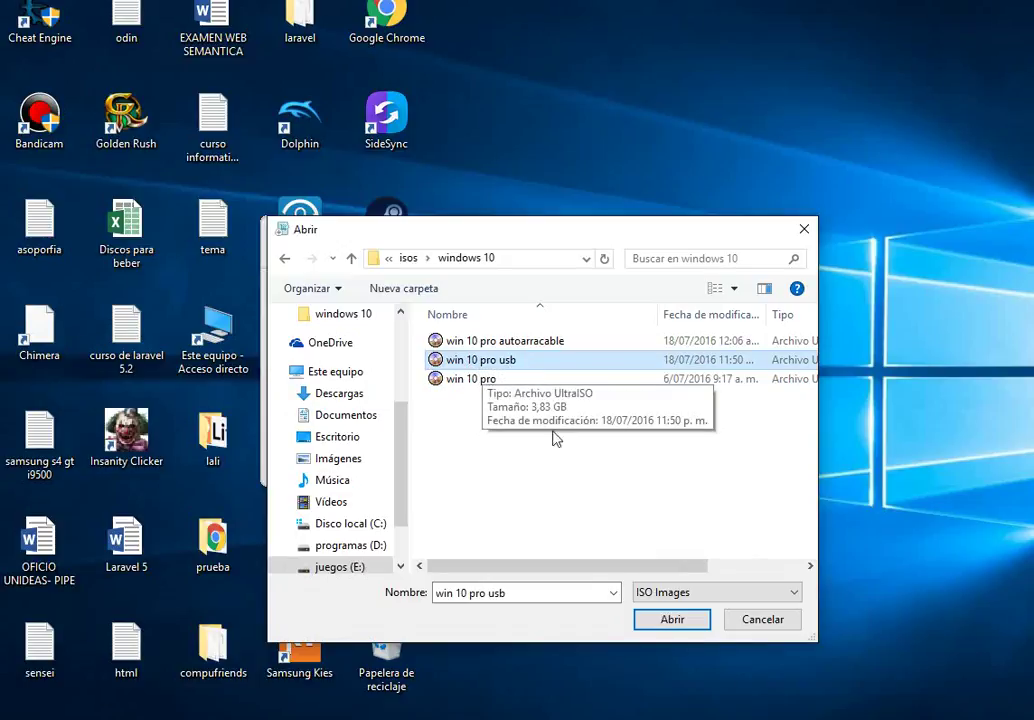
click(670, 620)
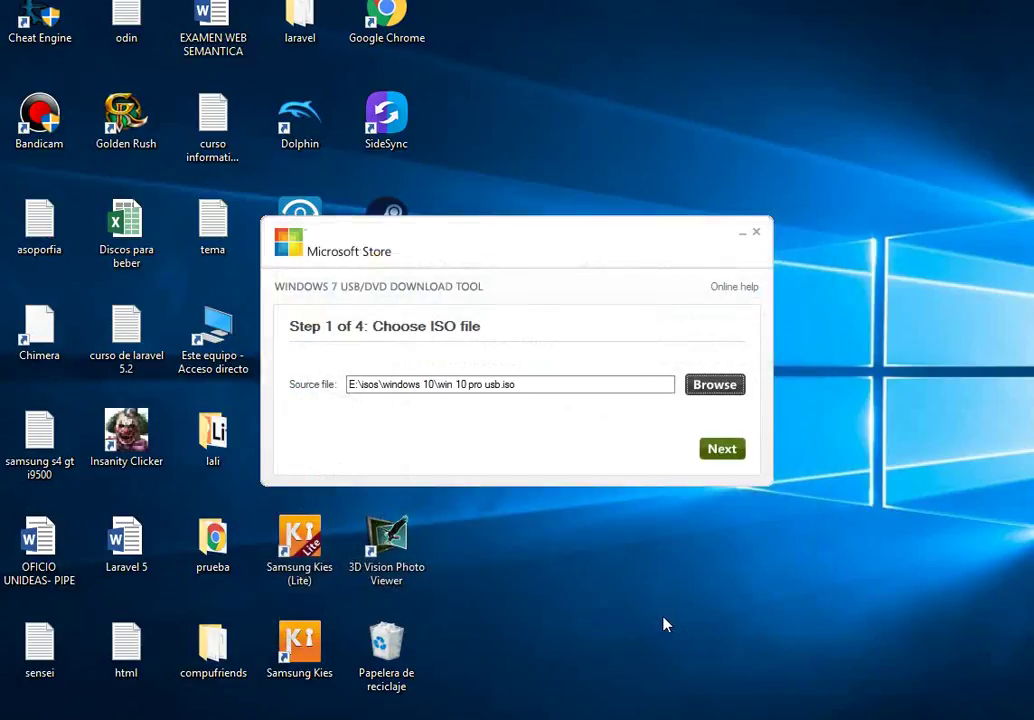
click(721, 451)
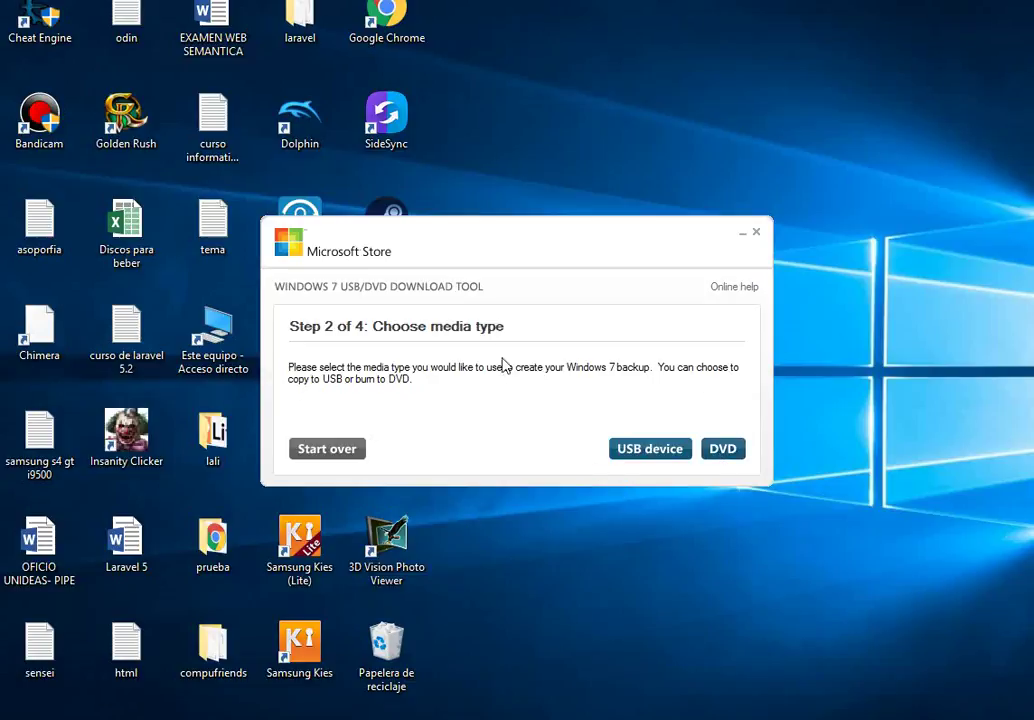
Step: Choose USB device as the media type and open the list of removable disks
click(670, 449)
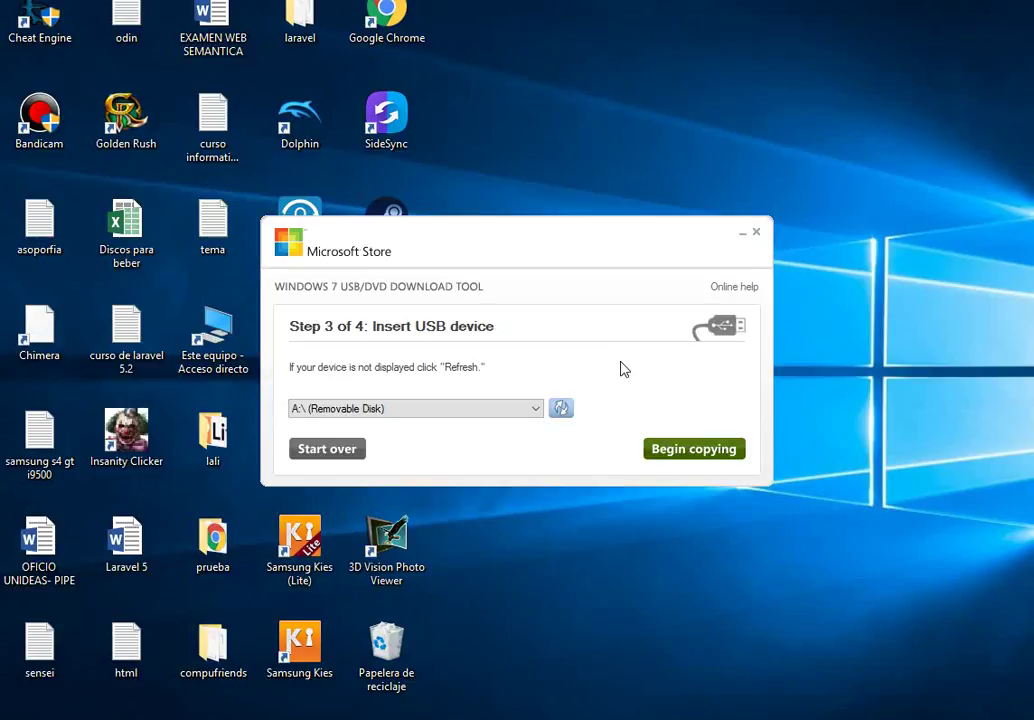
click(537, 414)
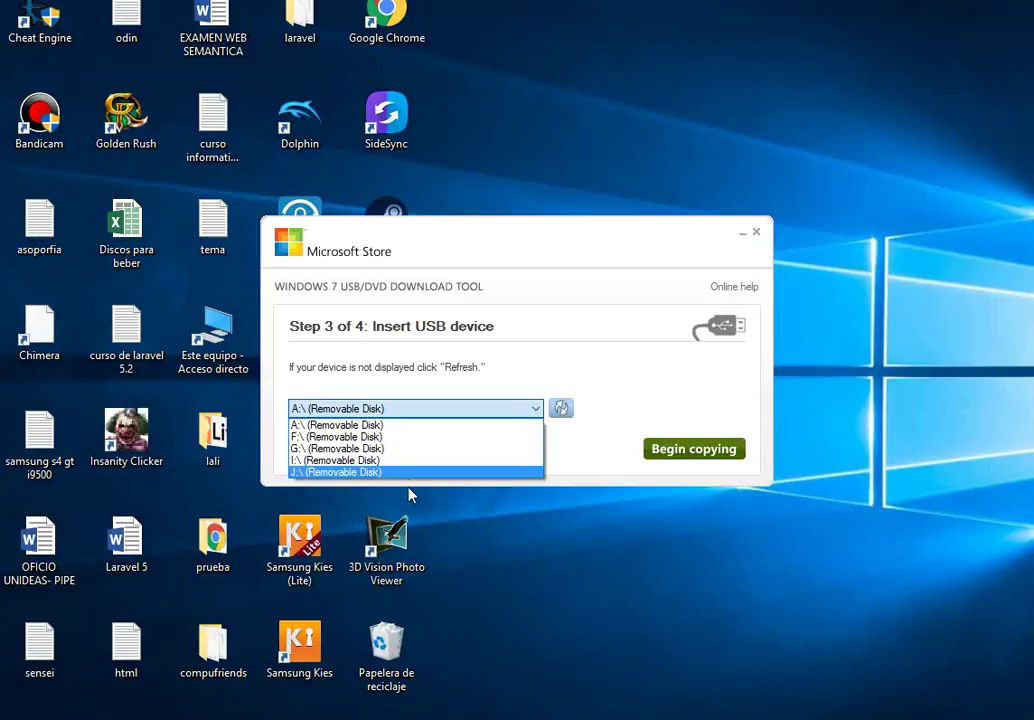